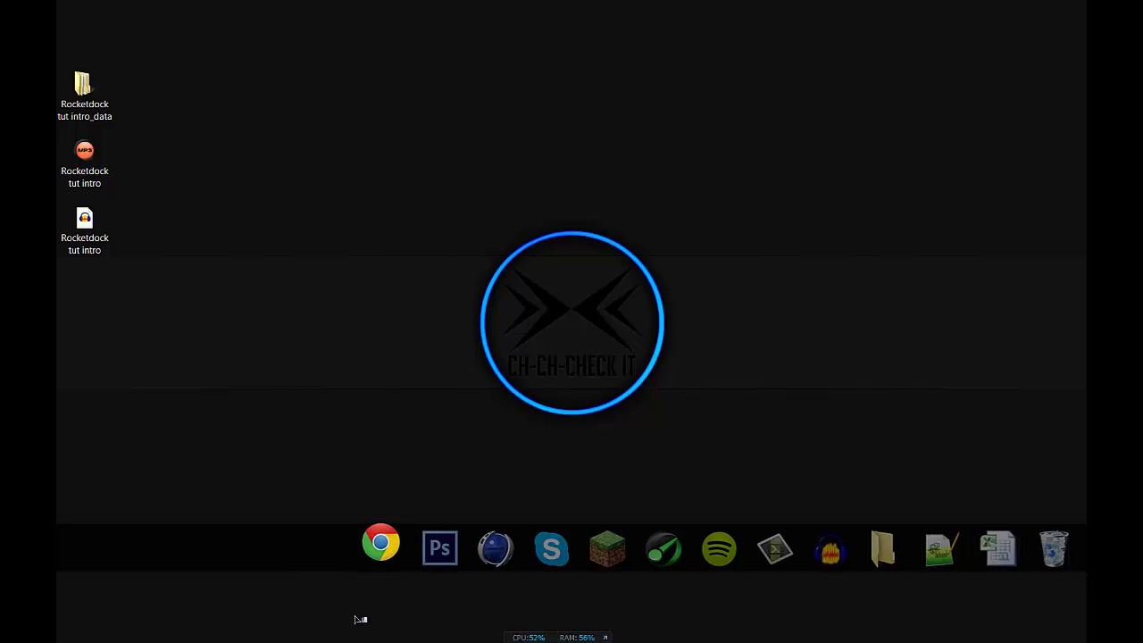
Launch the web browser maximized and go to the Google home page
left_click(383, 547)
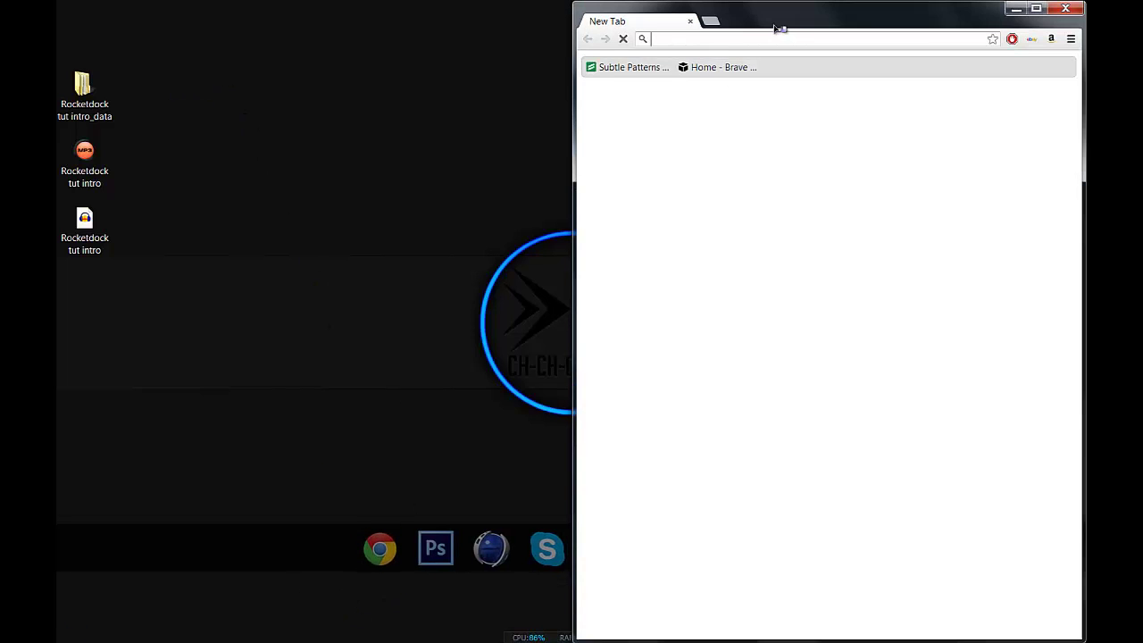
double_click(778, 29)
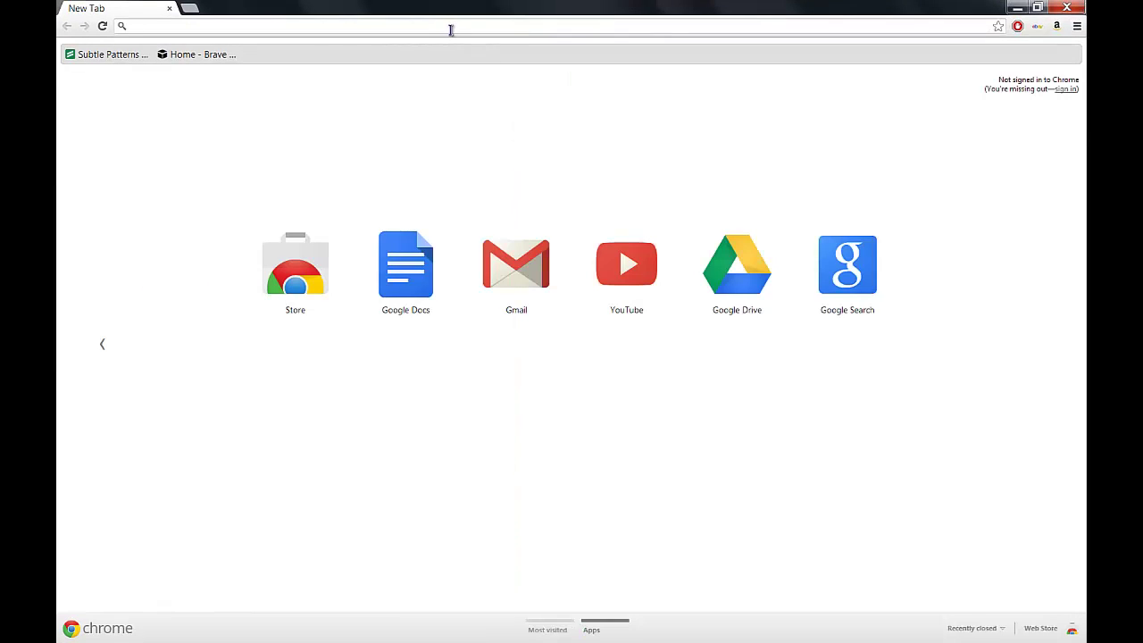
left_click(451, 26)
type("google")
key("Return")
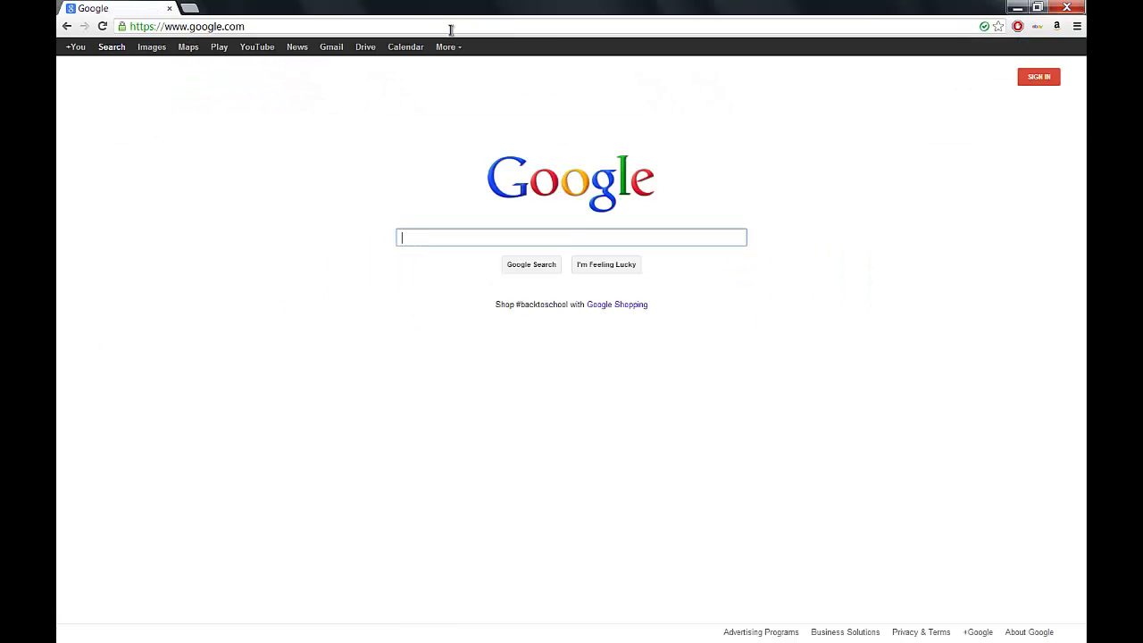
Search Google for rocketdock and open the official RocketDock download page
type("ro")
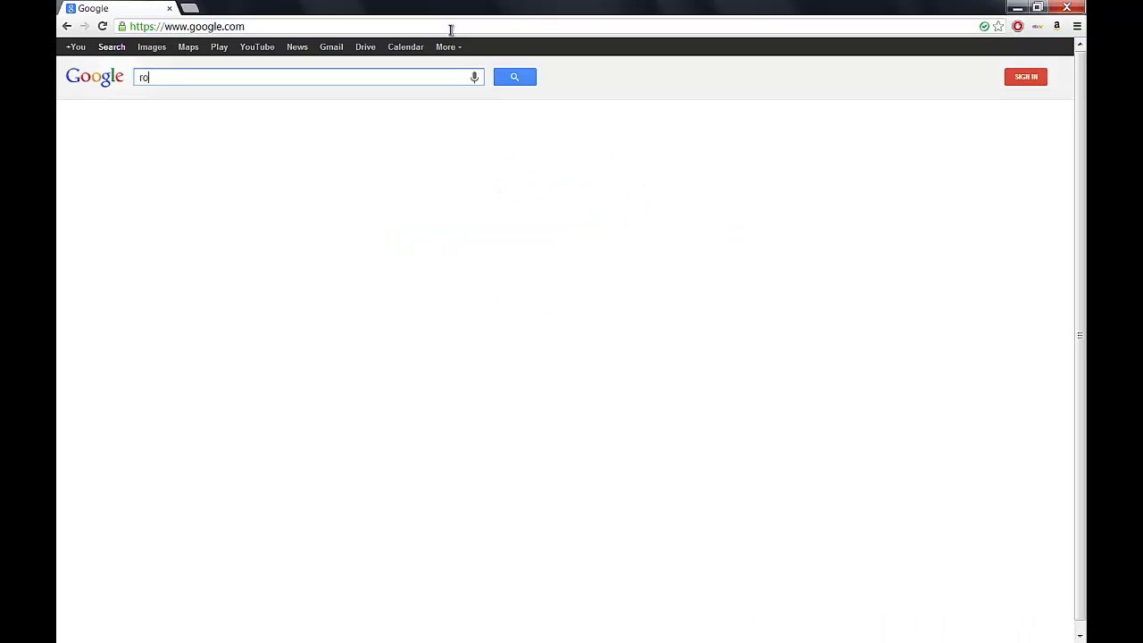
type("cketdock")
key("Return")
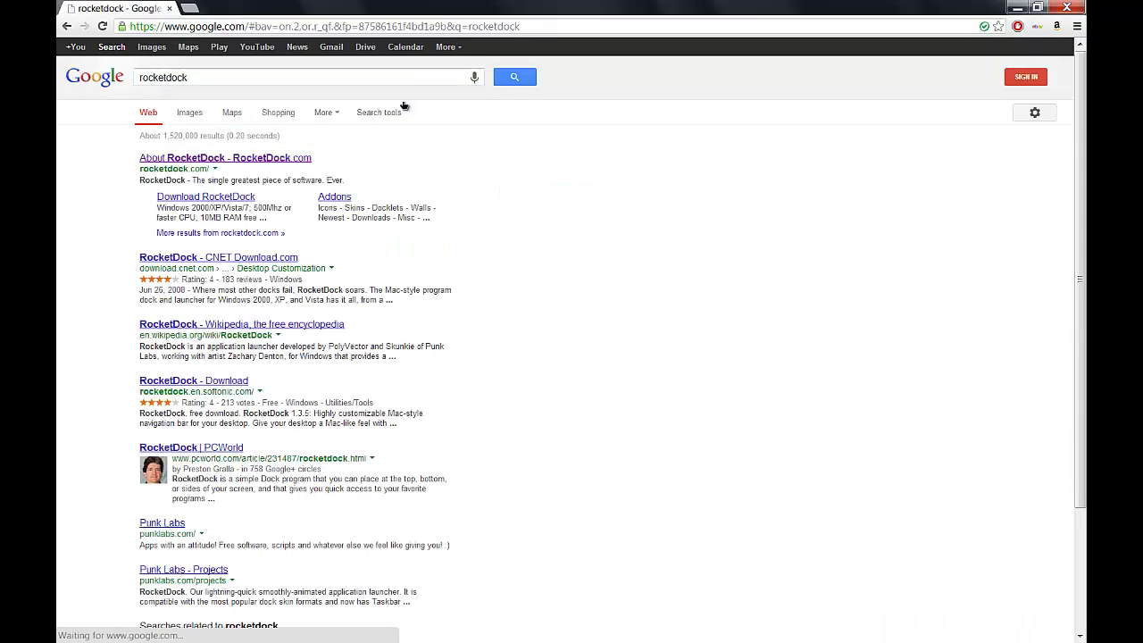
left_click(237, 159)
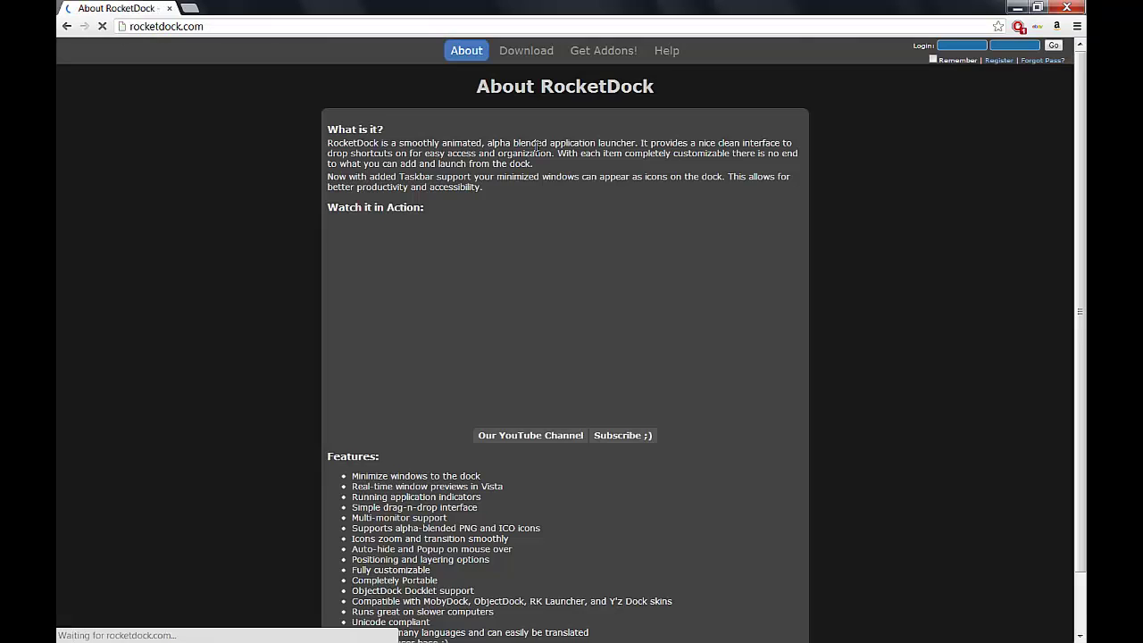
left_click(526, 51)
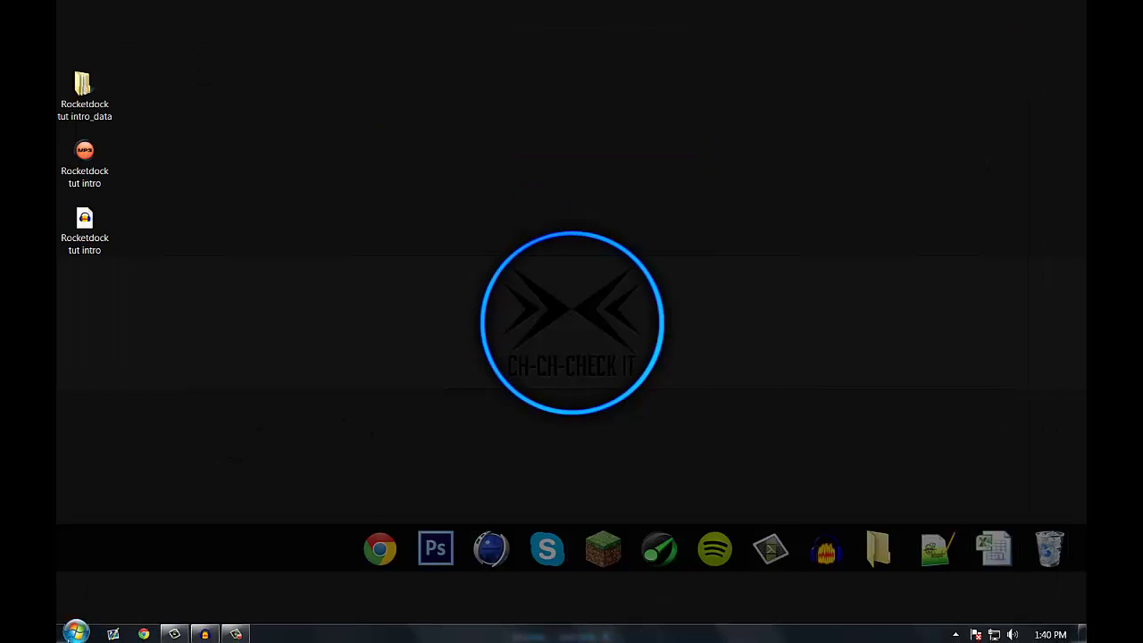
Check the dock icons' menus, ending on the Recycle Bin item's RocketDock submenu
left_click(76, 633)
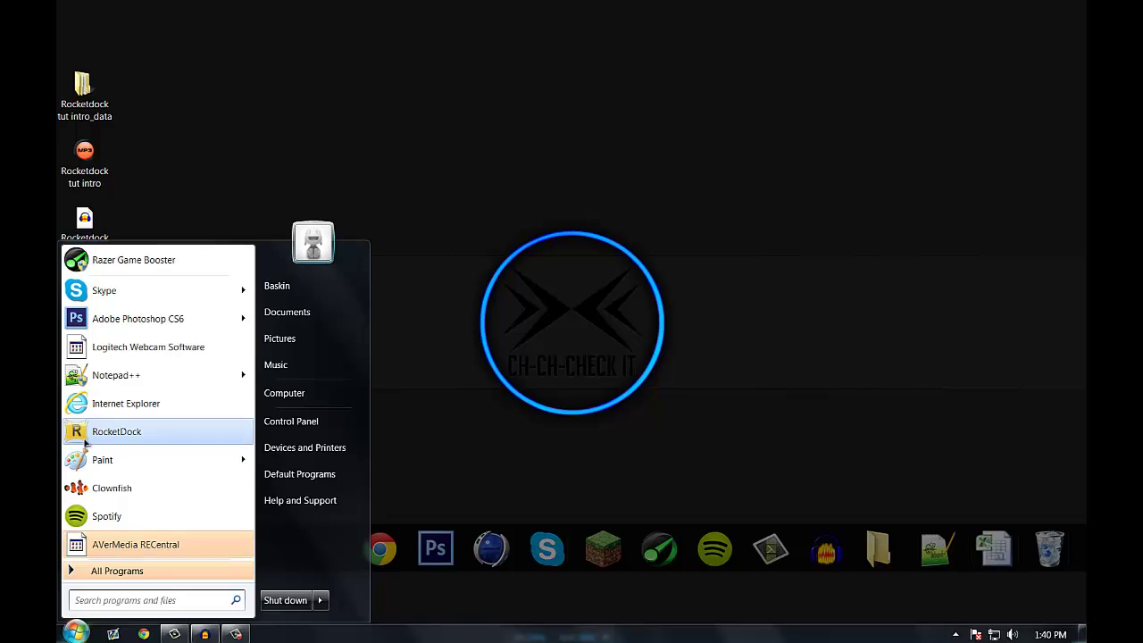
key("Escape")
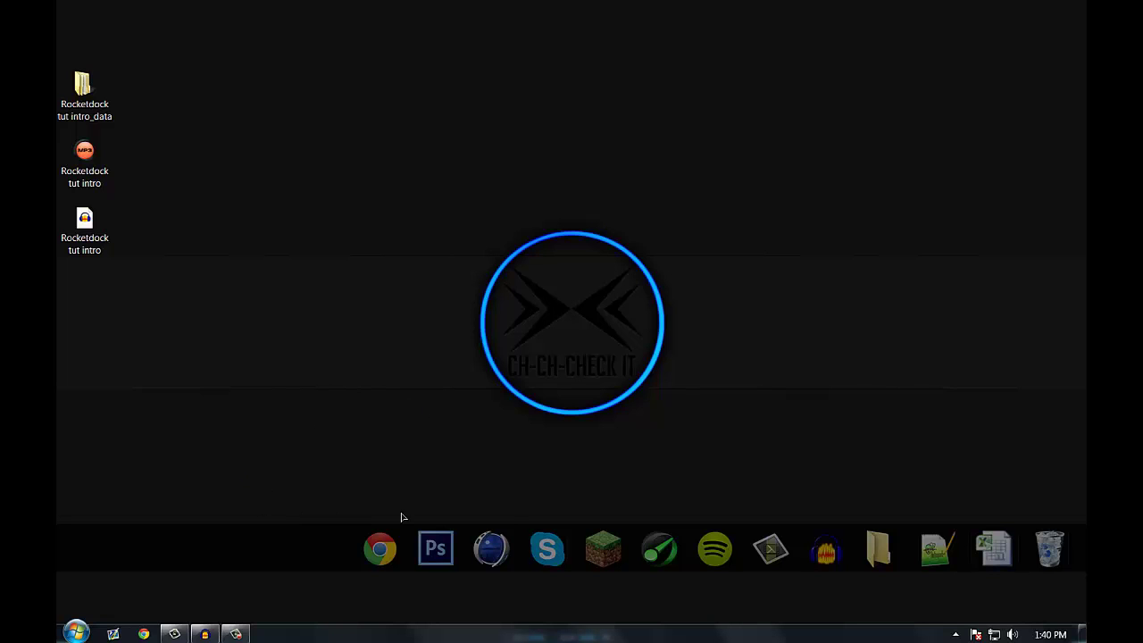
right_click(511, 539)
left_click(411, 441)
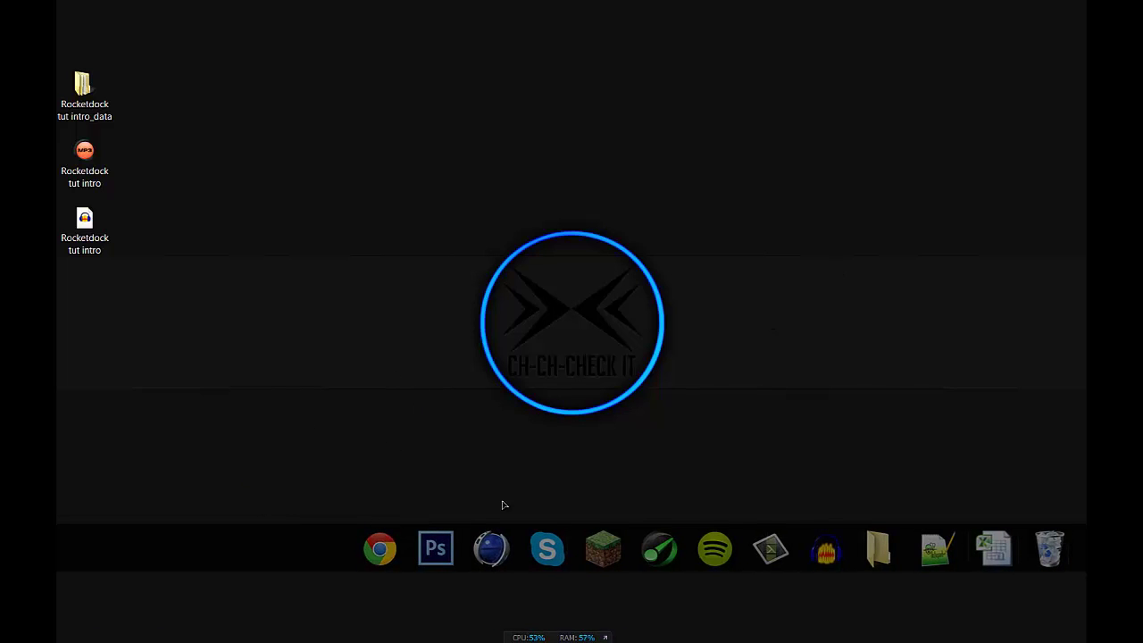
right_click(436, 546)
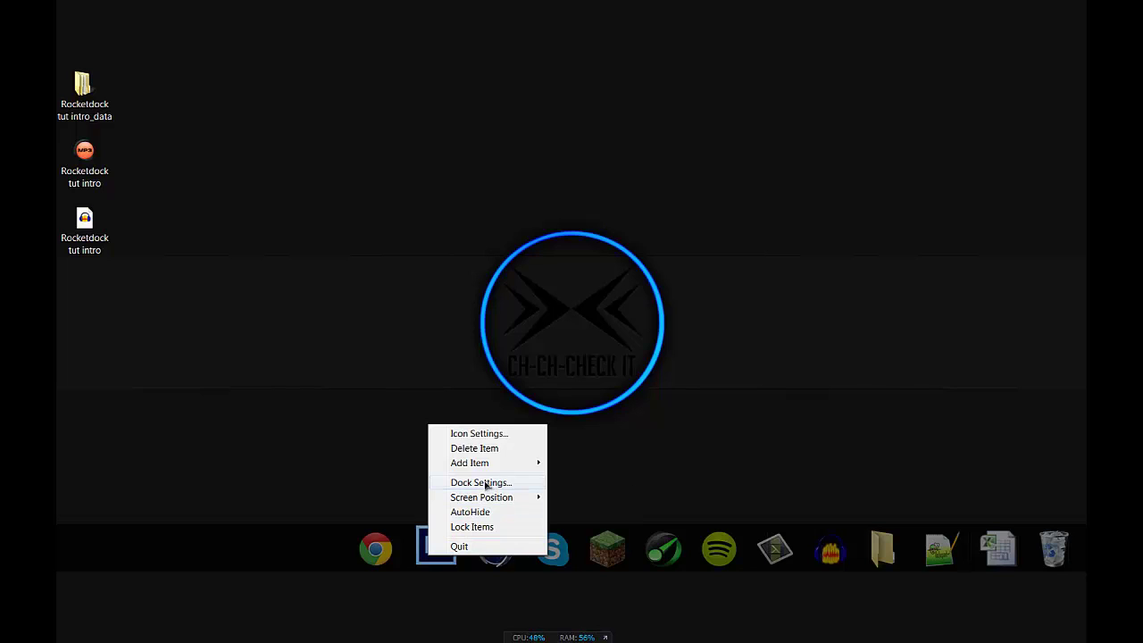
left_click(783, 449)
right_click(1051, 547)
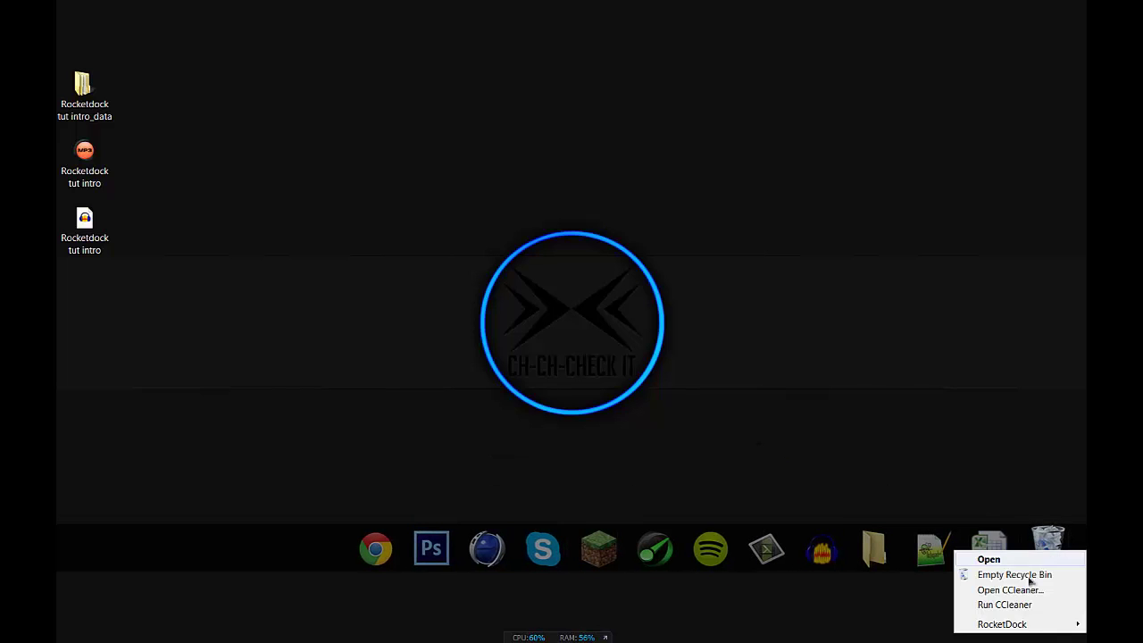
mouse_move(1018, 626)
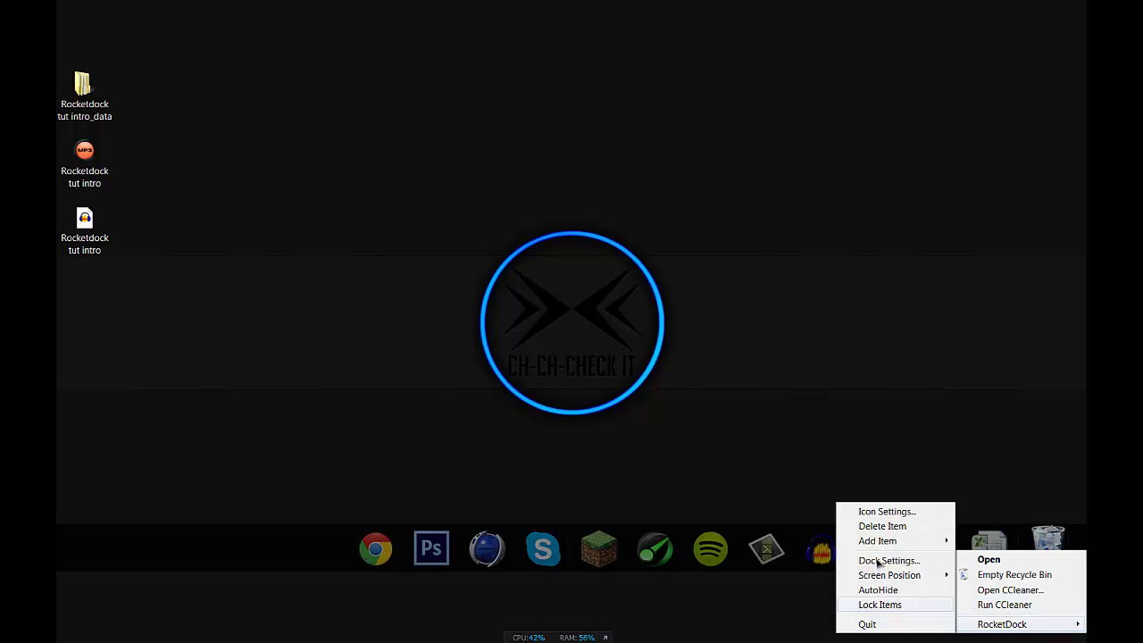
Reset the Recycle Bin item to its default icon, choosing Recycle Bin.png in Icon Settings
left_click(866, 511)
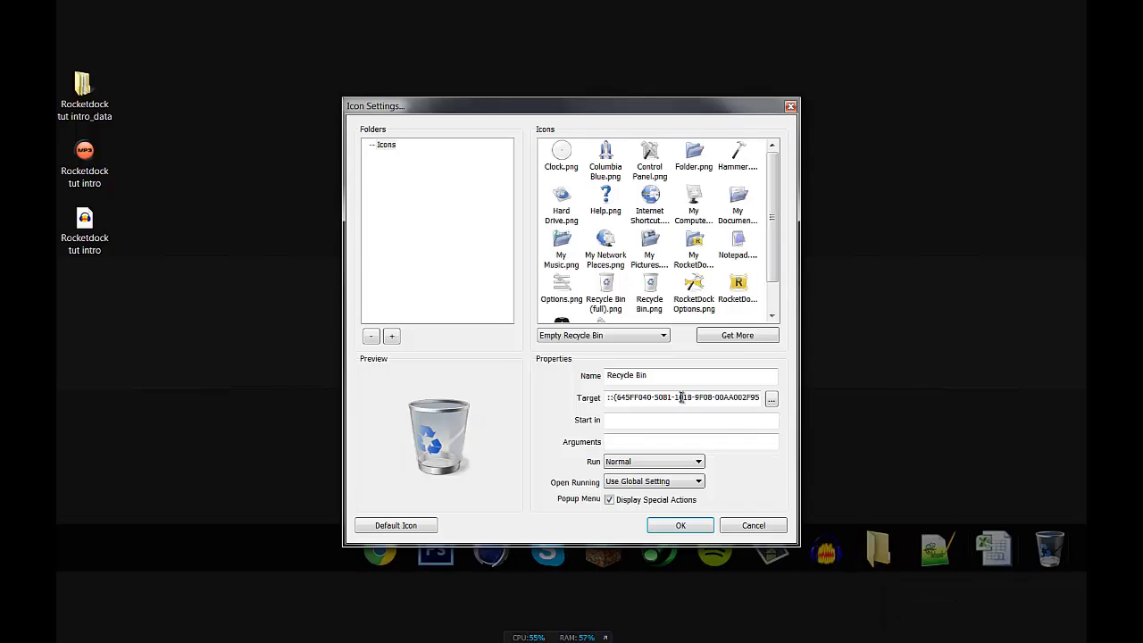
left_click(403, 526)
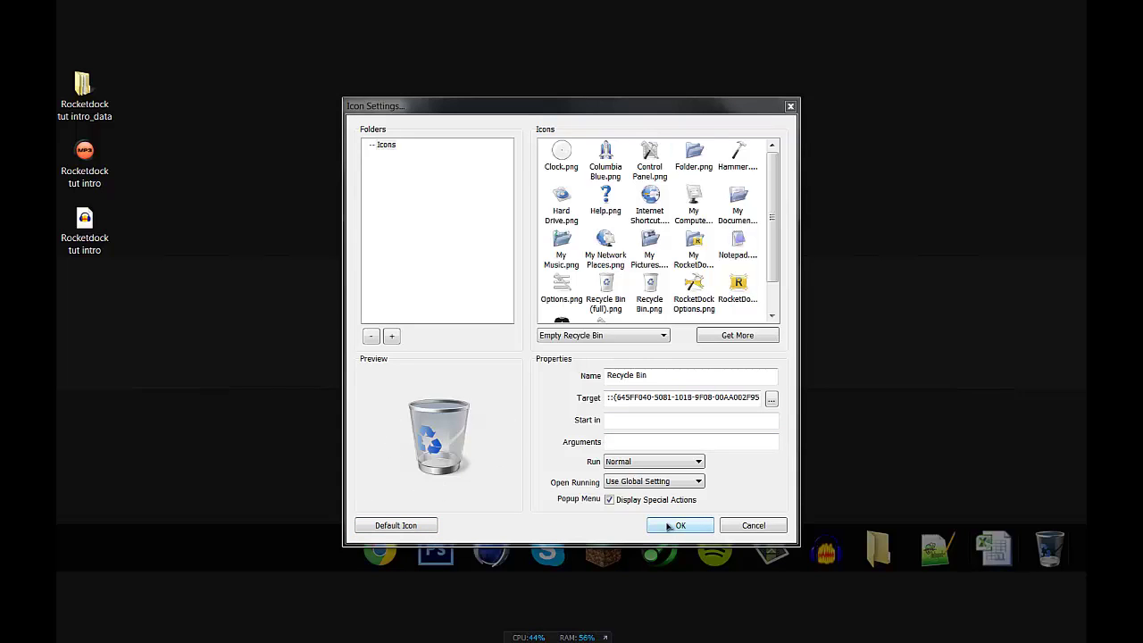
left_click(650, 299)
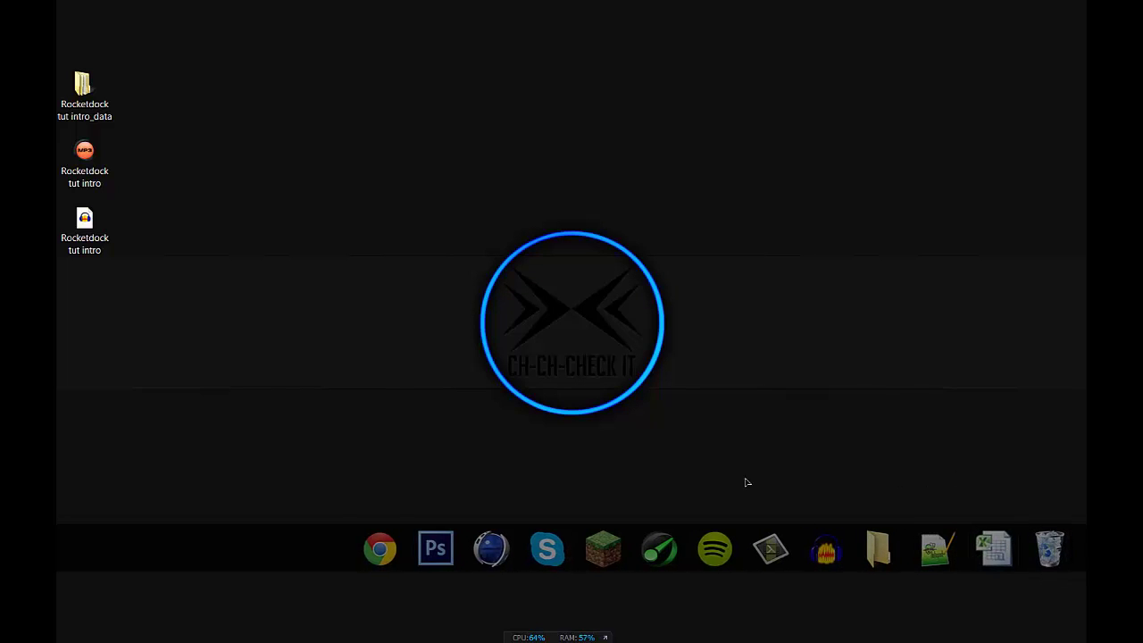
Open Dock Settings from the Recycle Bin item's menu and keep English on the General page
right_click(1050, 546)
mouse_move(1014, 630)
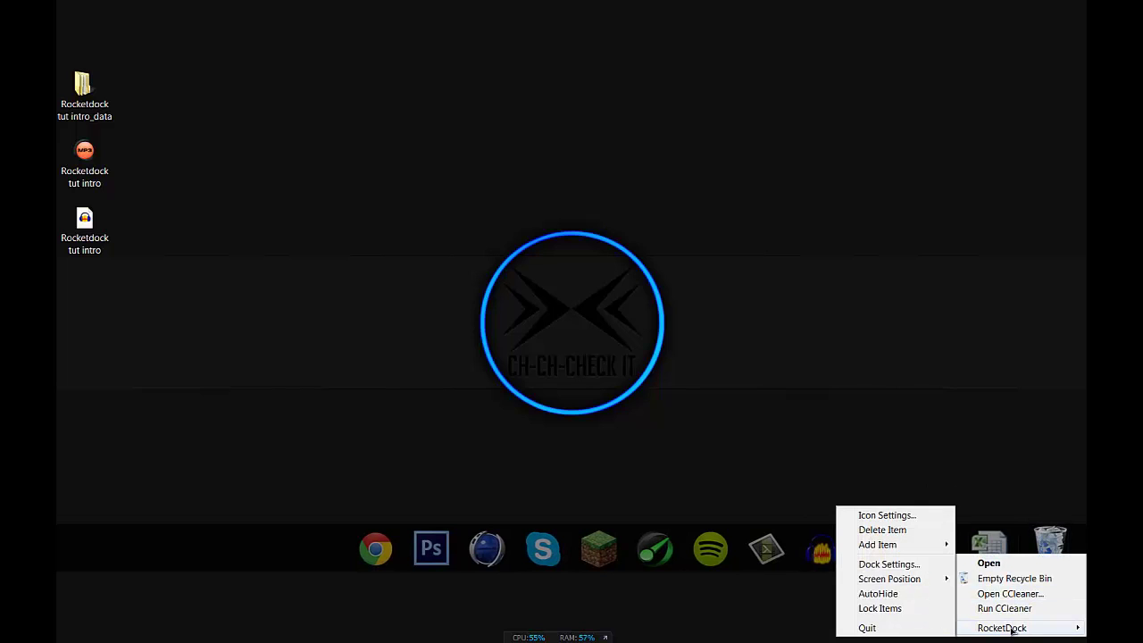
left_click(893, 564)
left_click(429, 169)
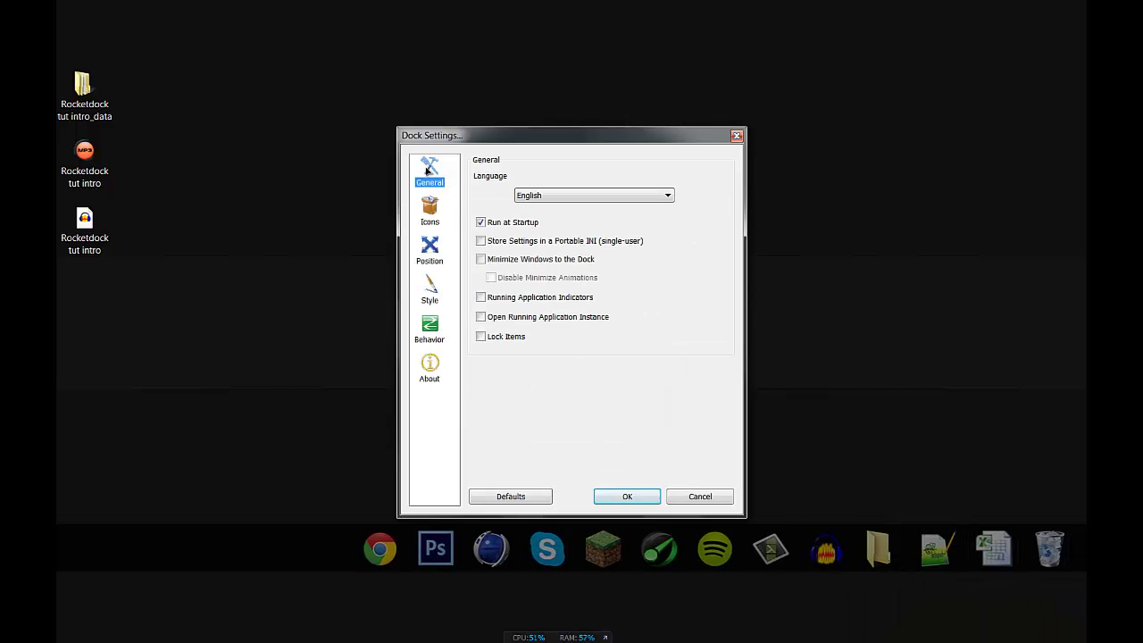
left_click(548, 197)
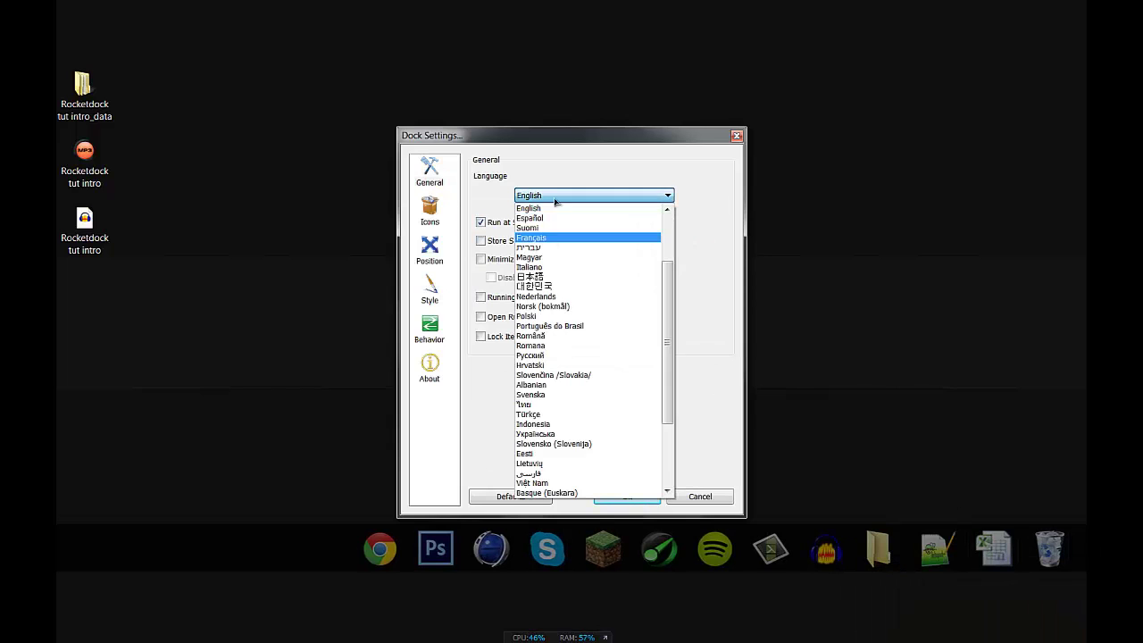
left_click(546, 229)
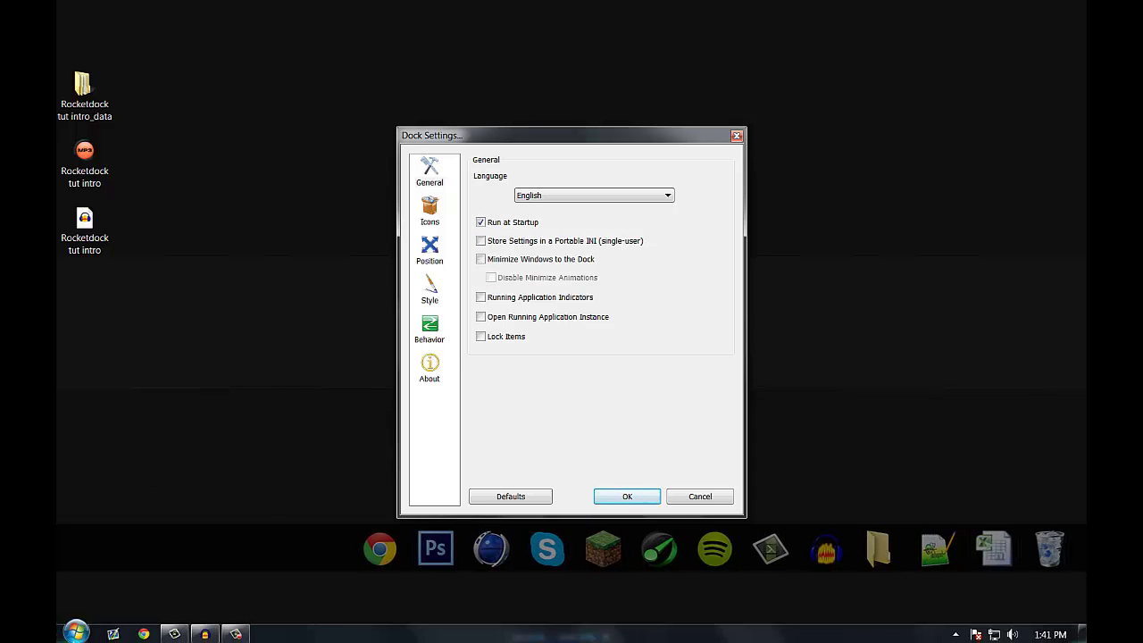
left_click(75, 634)
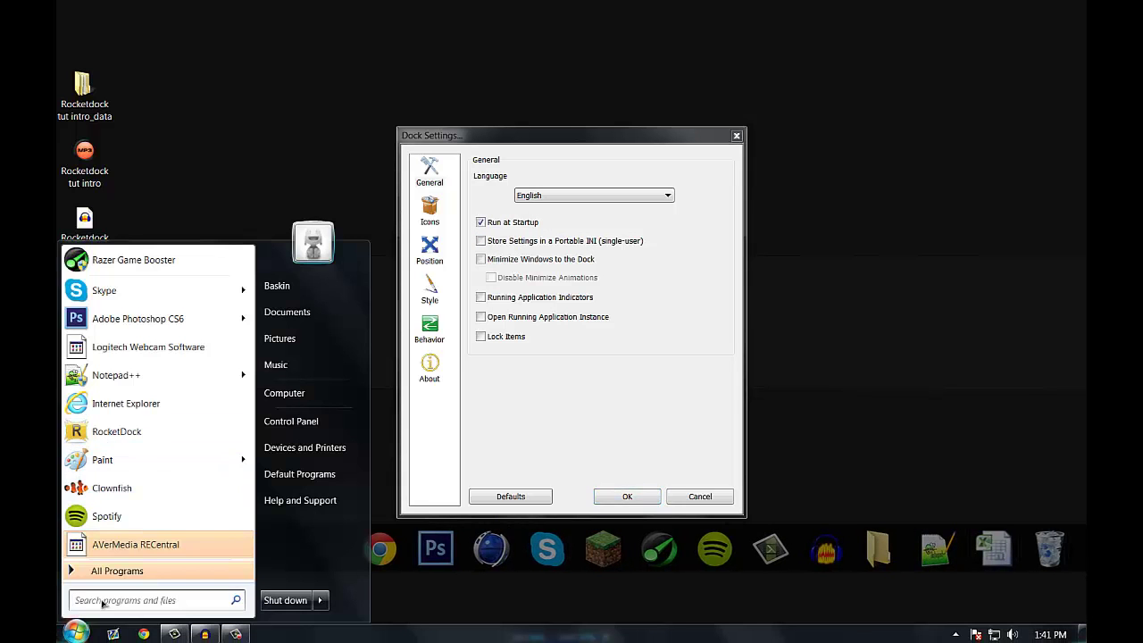
left_click(79, 635)
left_click(545, 362)
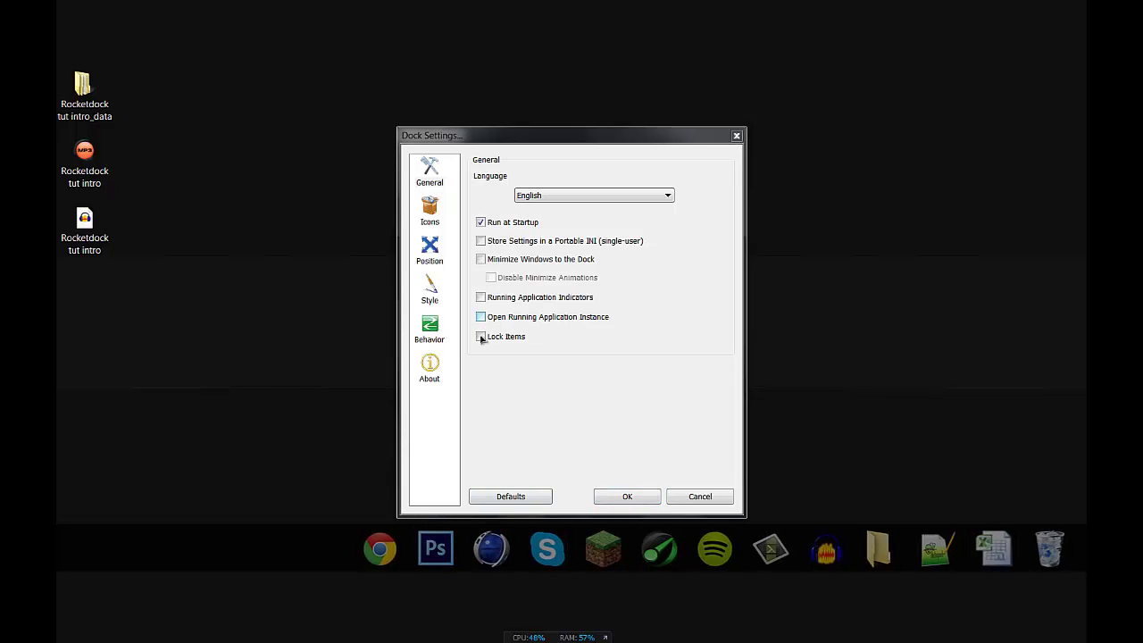
On the Icons page, leave opacity at 50% and try icon sizes 128px and 16px
left_click(443, 227)
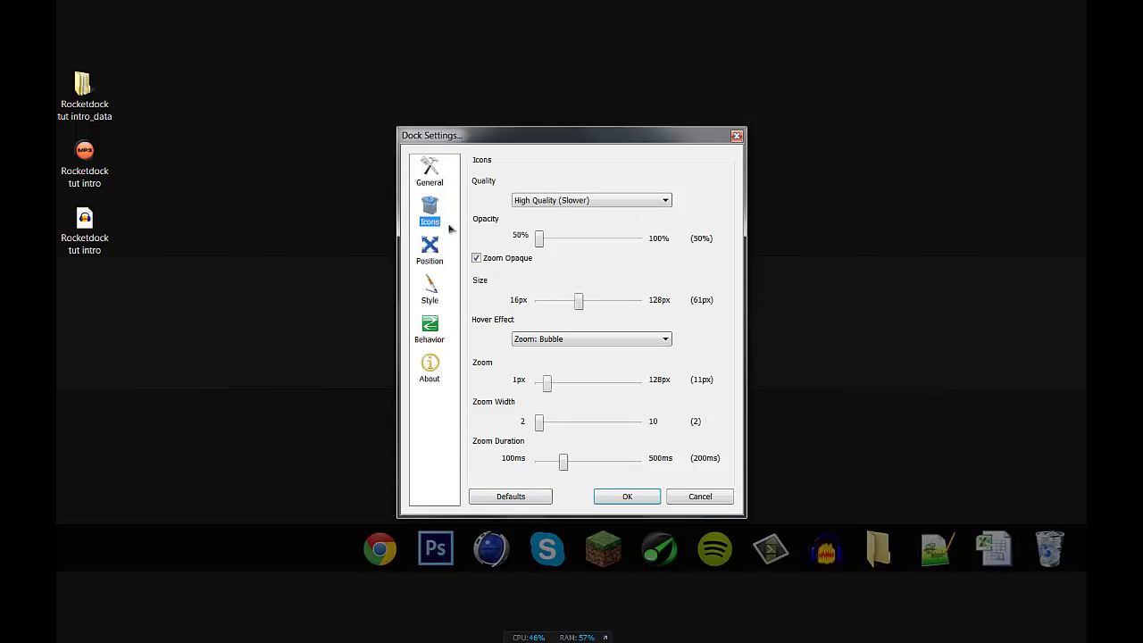
left_click_drag(541, 241, 523, 271)
mouse_move(580, 306)
left_mouse_down()
mouse_move(662, 310)
mouse_move(563, 313)
left_mouse_up()
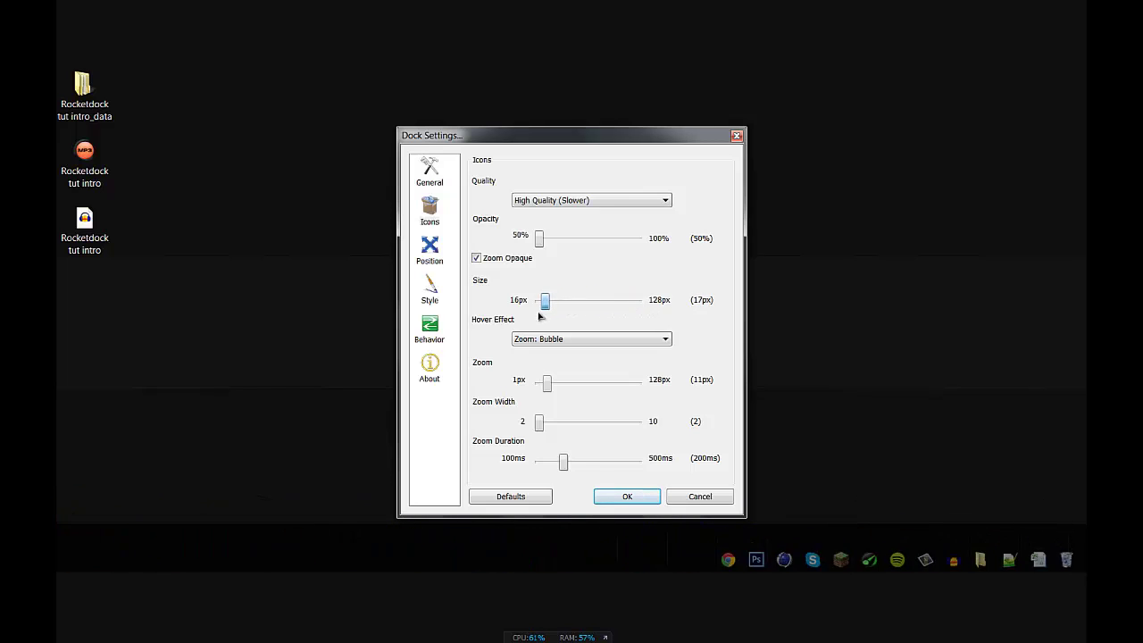
left_click_drag(538, 316, 585, 319)
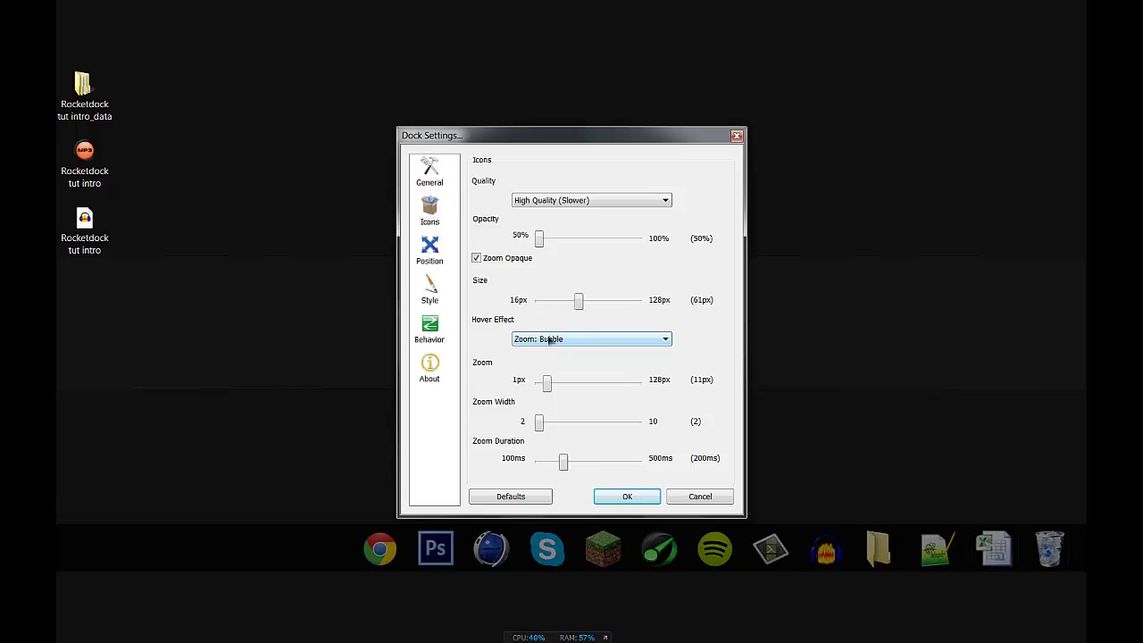
left_click(561, 344)
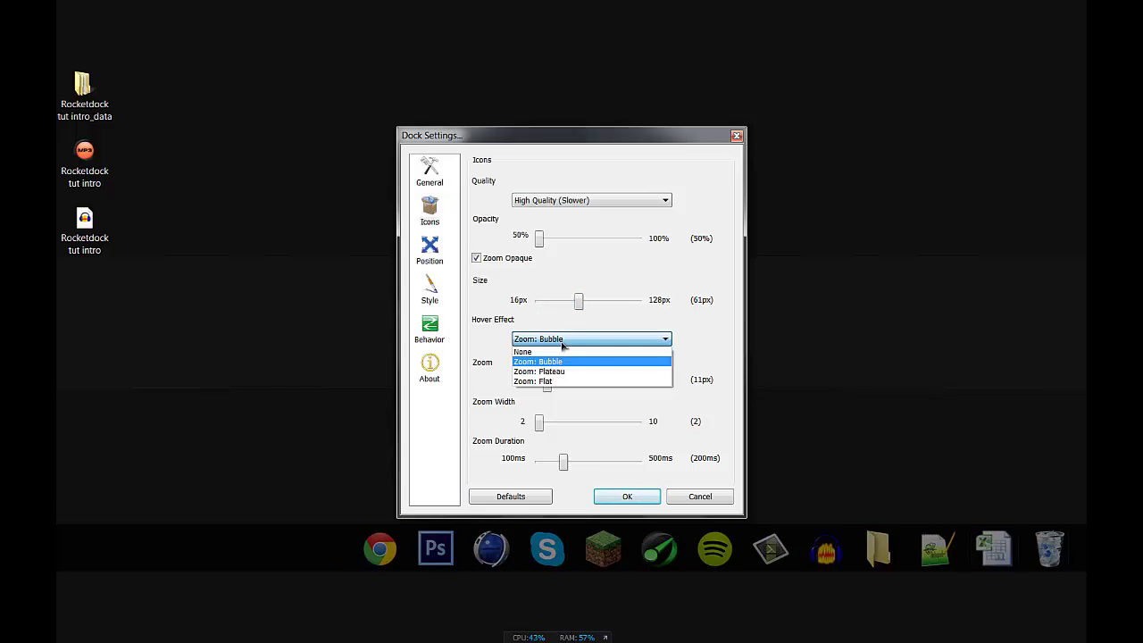
left_click(558, 353)
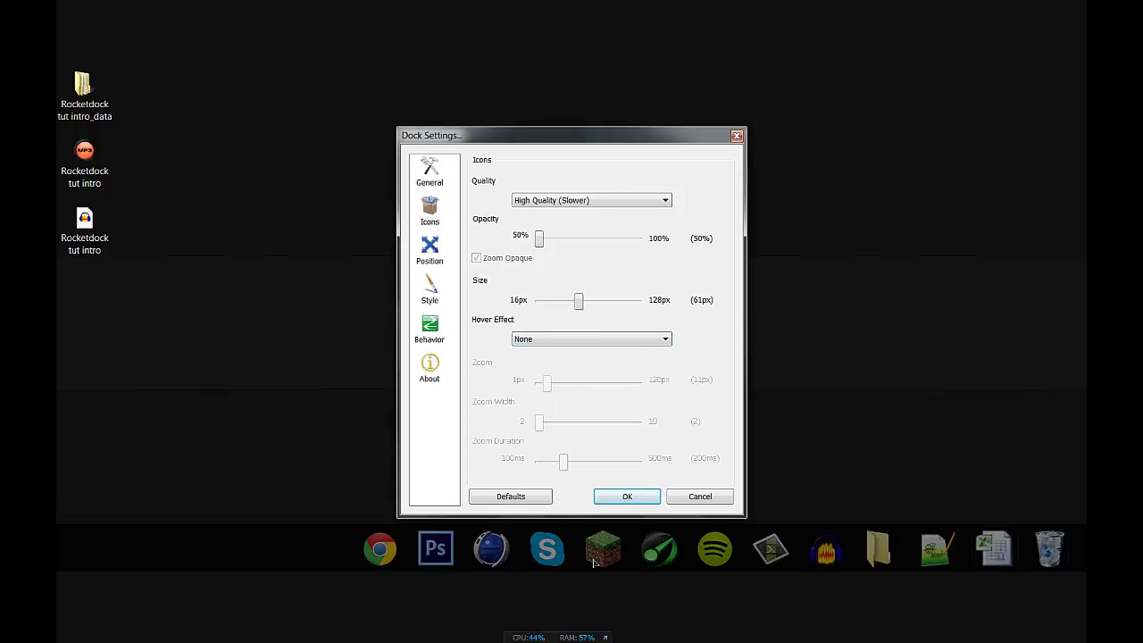
left_click(536, 344)
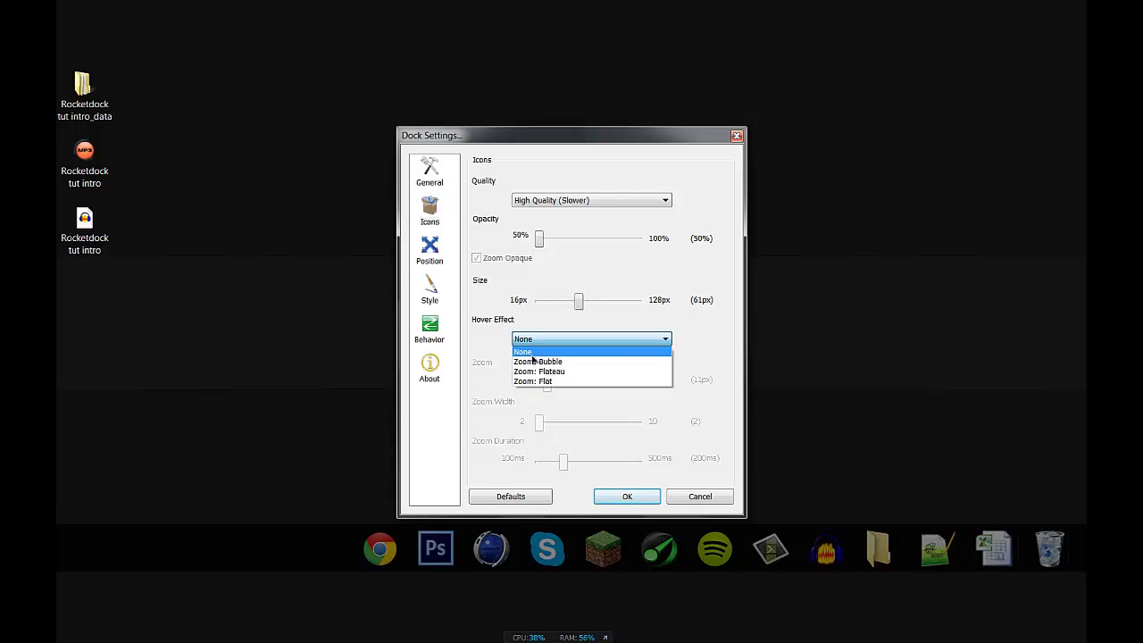
left_click(539, 361)
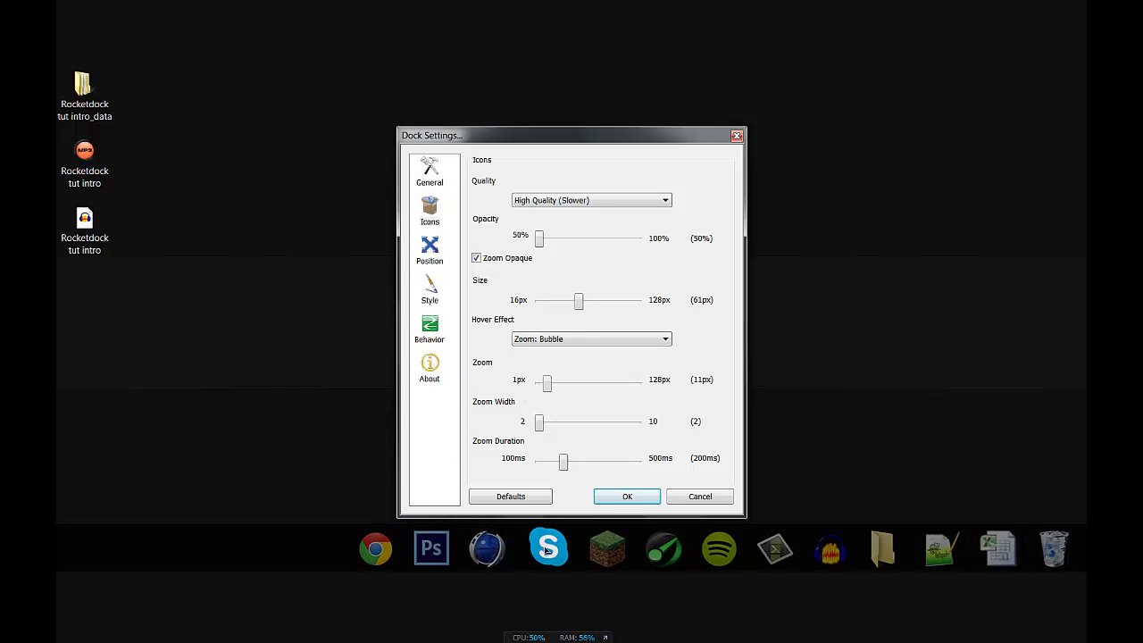
left_click(534, 340)
left_click(549, 377)
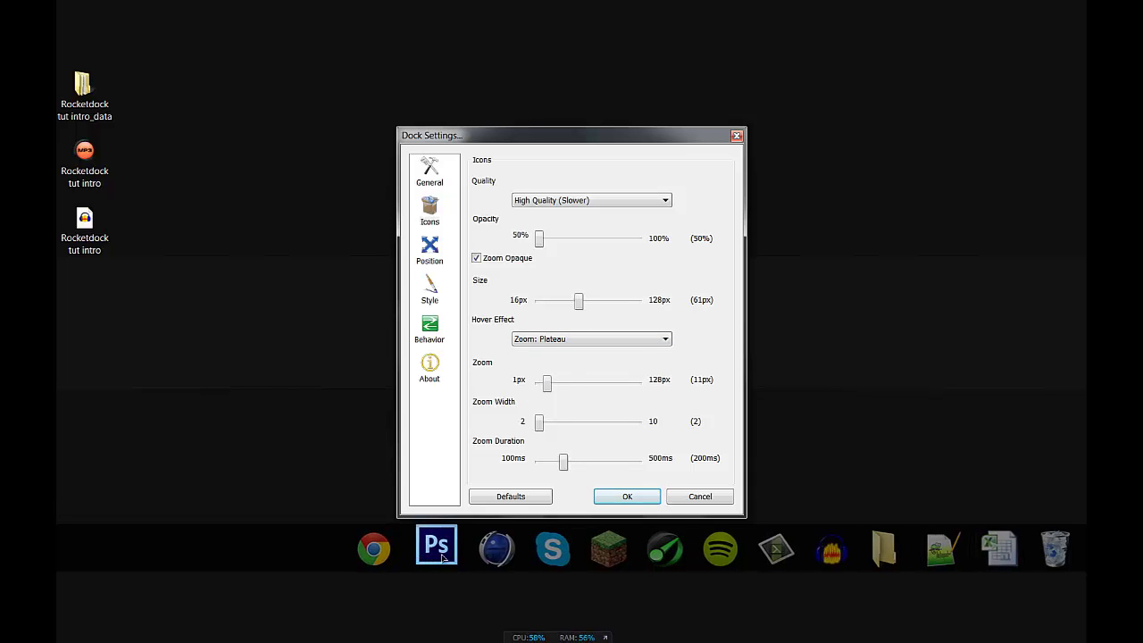
left_click(536, 339)
left_click(544, 382)
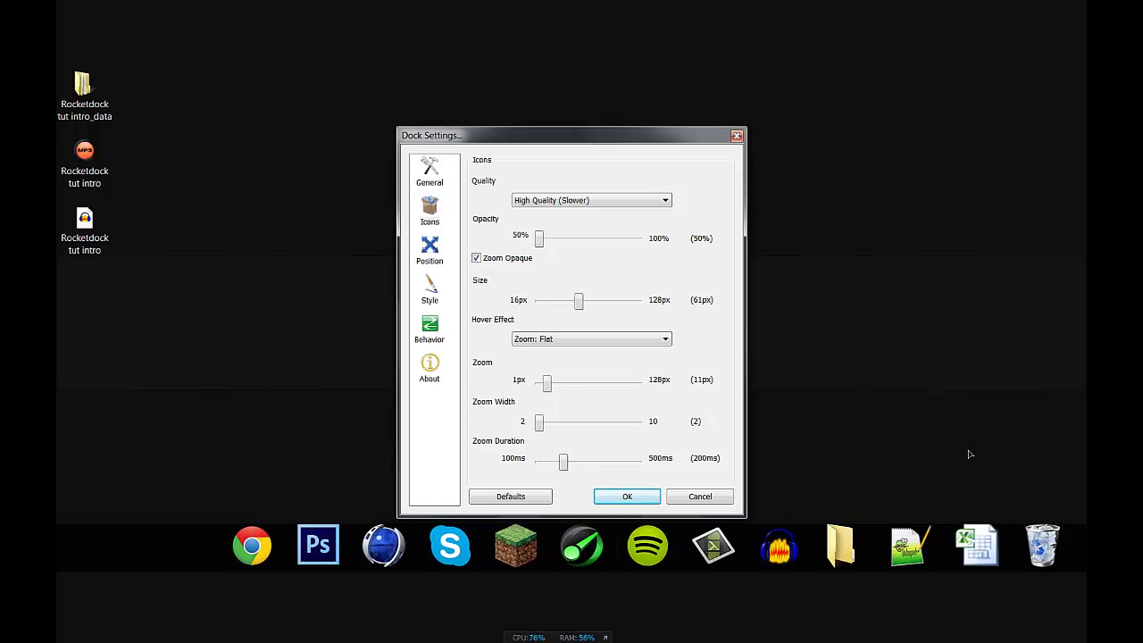
left_click(581, 344)
left_click(576, 361)
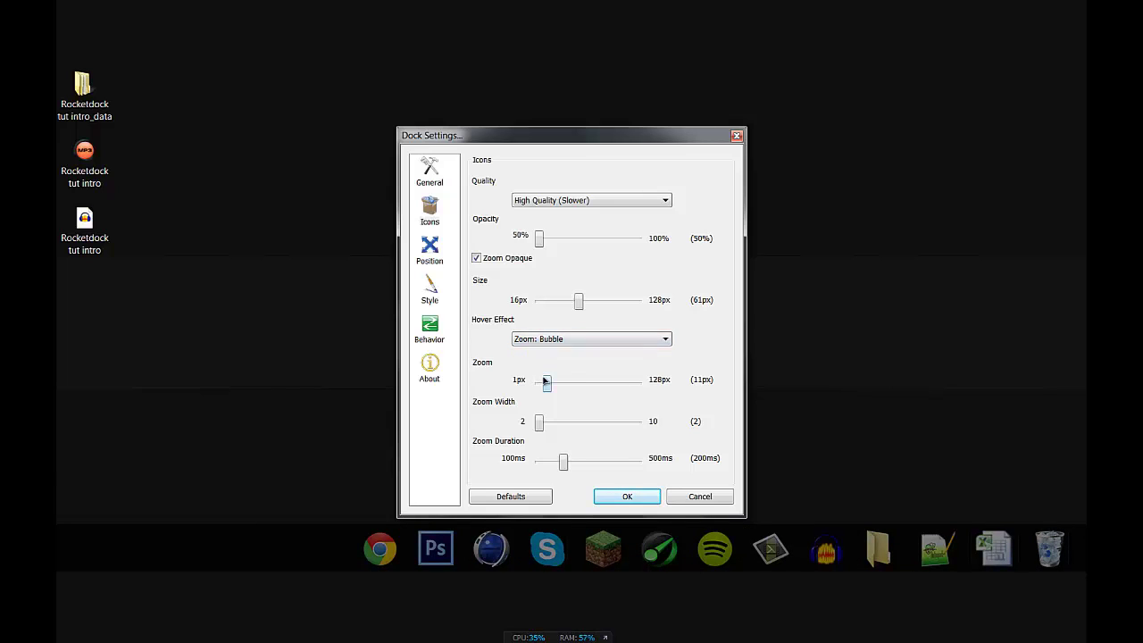
Test Zoom at 128px then set 10px, and Zoom Width at 10 then 2
left_click_drag(547, 385, 627, 395)
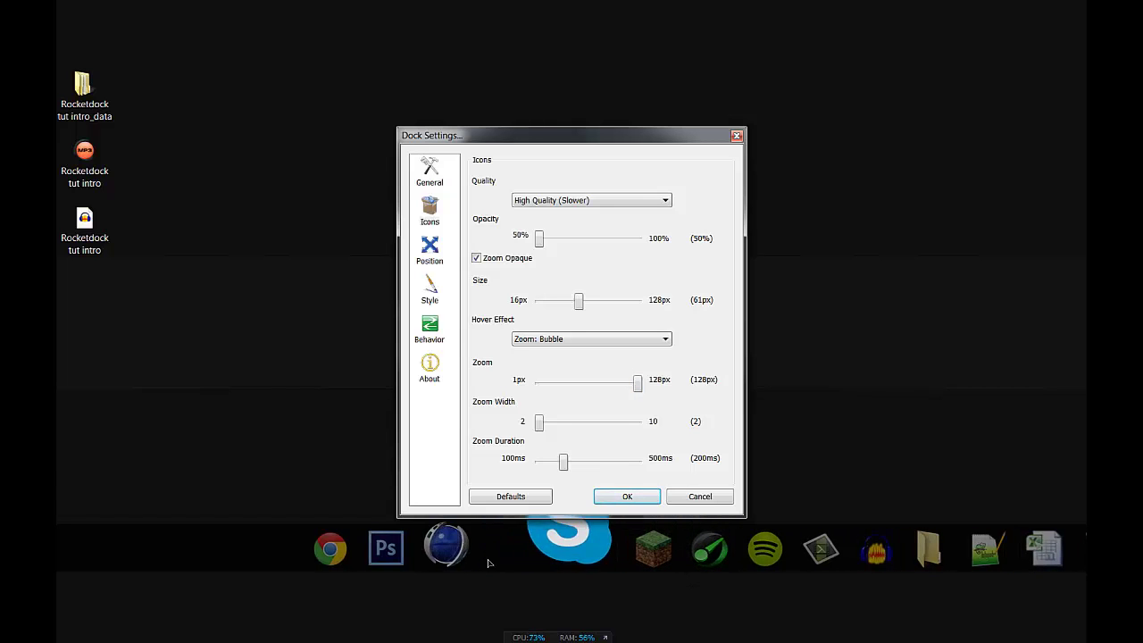
left_click_drag(635, 383, 545, 385)
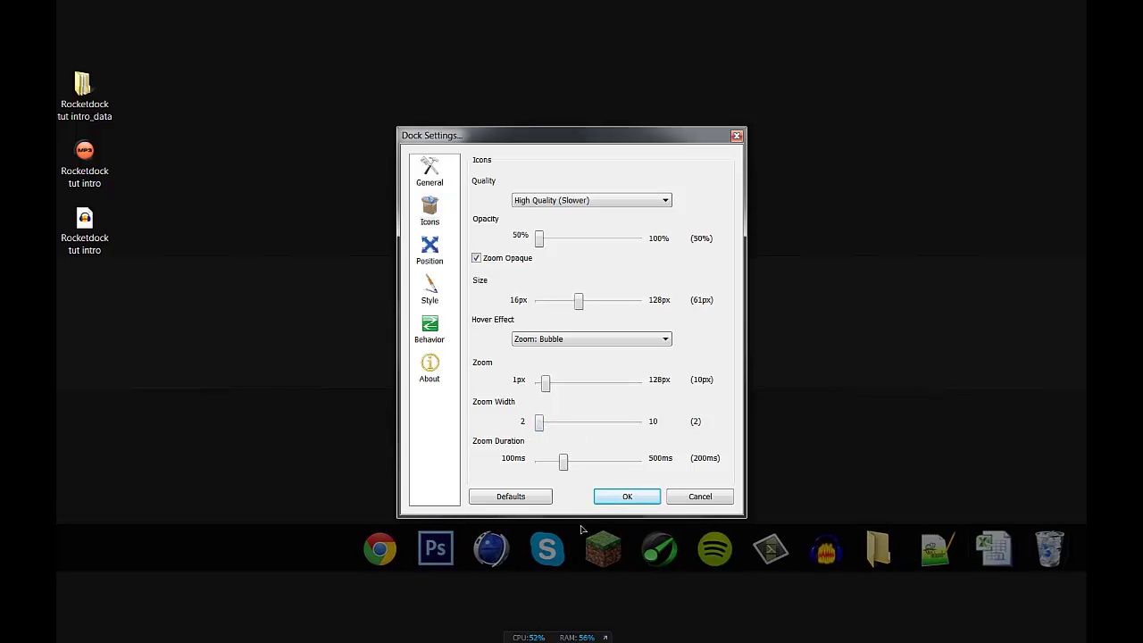
left_click_drag(539, 425, 644, 432)
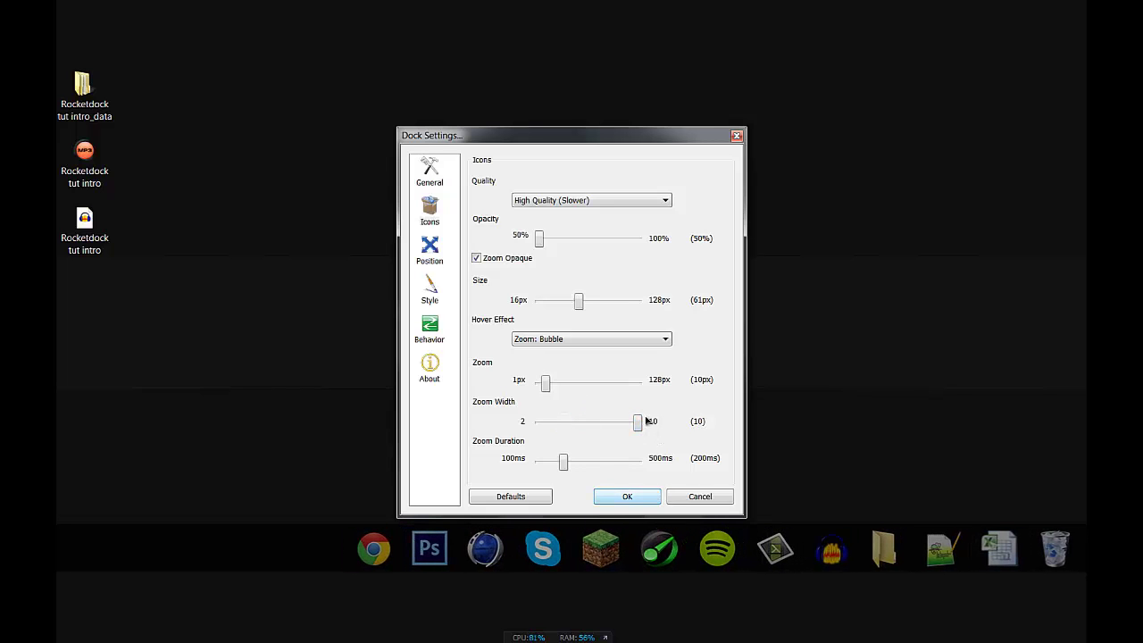
left_click_drag(639, 421, 504, 453)
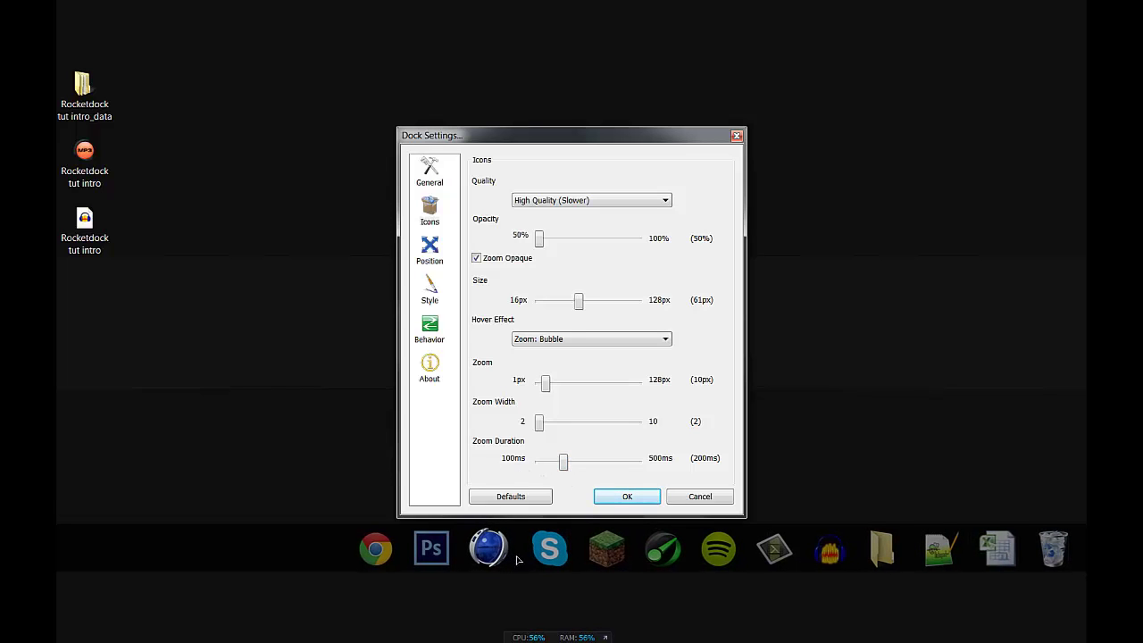
On the Position page, keep Bottom and Always on bottom, and test Centering and Edge Offset
left_click(432, 257)
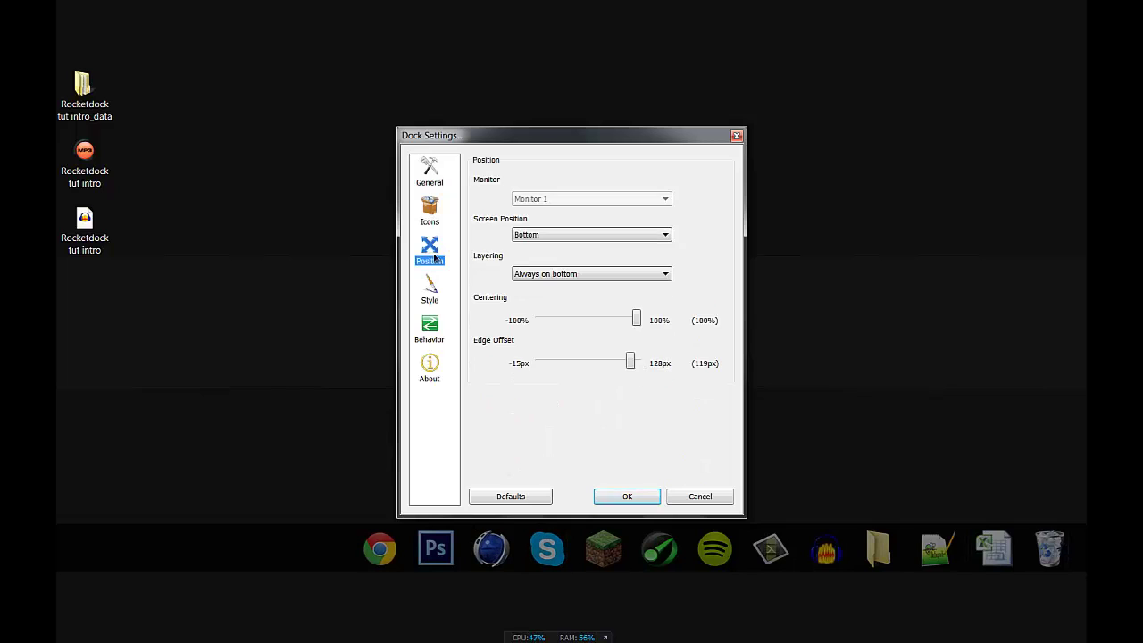
left_click(517, 235)
mouse_move(527, 136)
left_mouse_down()
mouse_move(547, 149)
mouse_move(750, 142)
mouse_move(462, 124)
mouse_move(520, 114)
left_mouse_up()
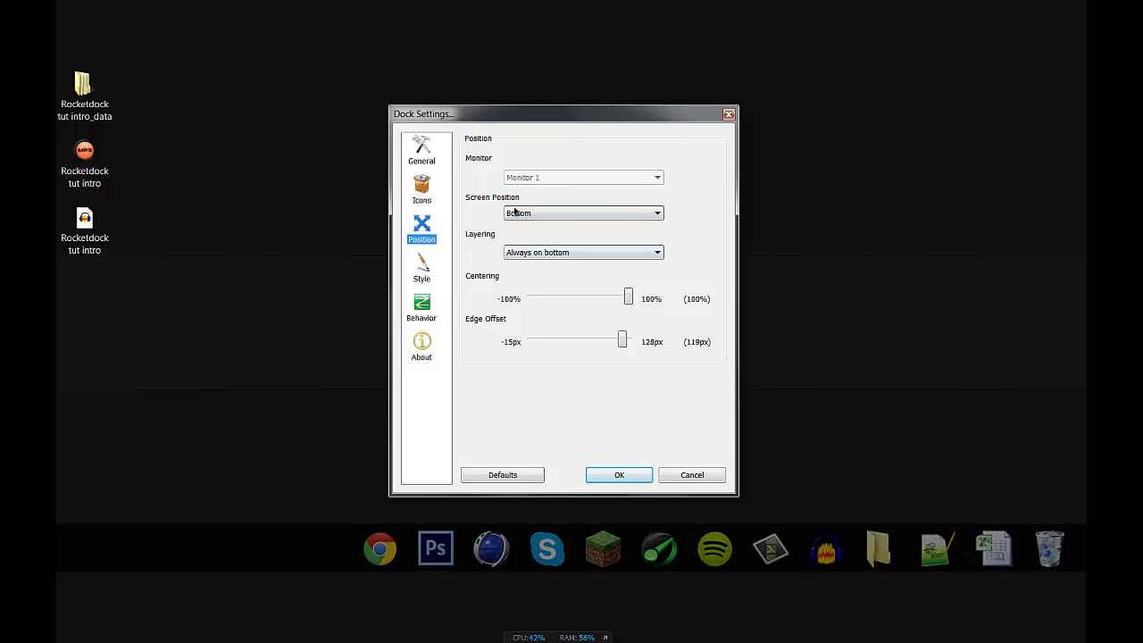
left_click(629, 217)
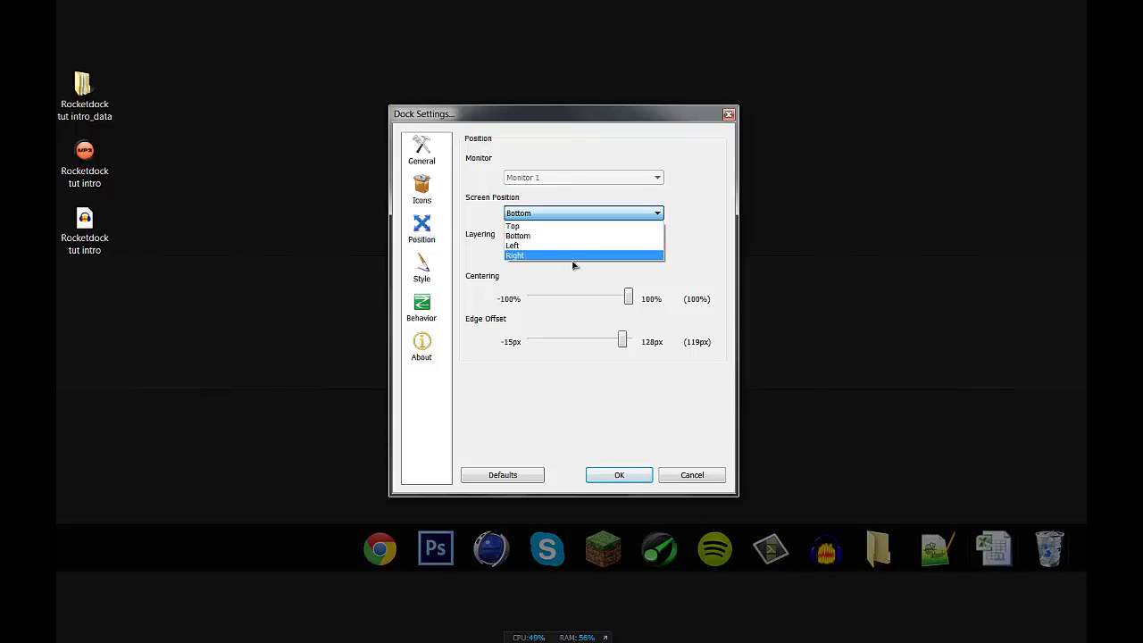
left_click(584, 214)
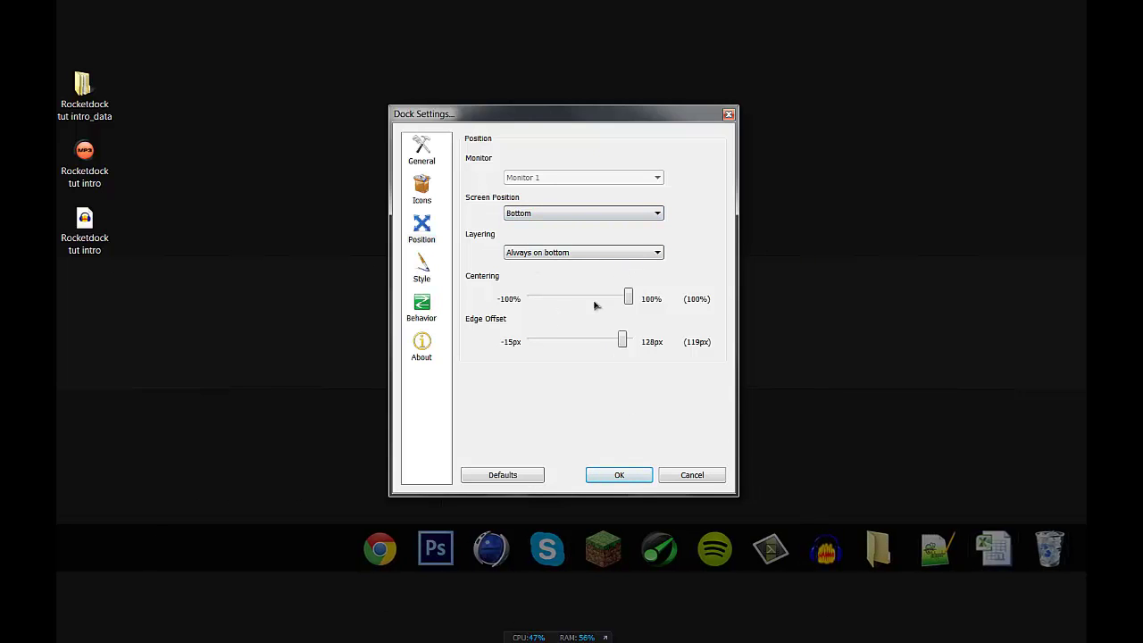
left_click(521, 253)
left_click(525, 253)
mouse_move(629, 300)
left_mouse_down()
mouse_move(492, 301)
mouse_move(679, 309)
mouse_move(479, 308)
mouse_move(640, 309)
left_mouse_up()
left_click_drag(622, 341, 622, 371)
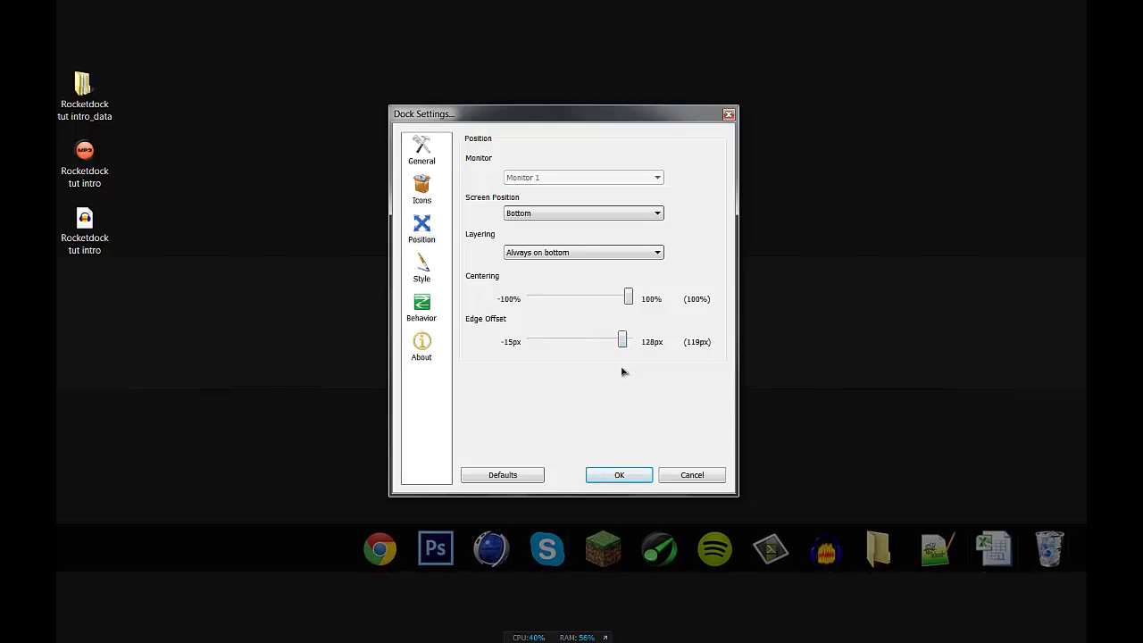
On the Style page, try 100% opacity, Vista and WhiteCristal, ending on Aero Milk at 0%
left_click(420, 272)
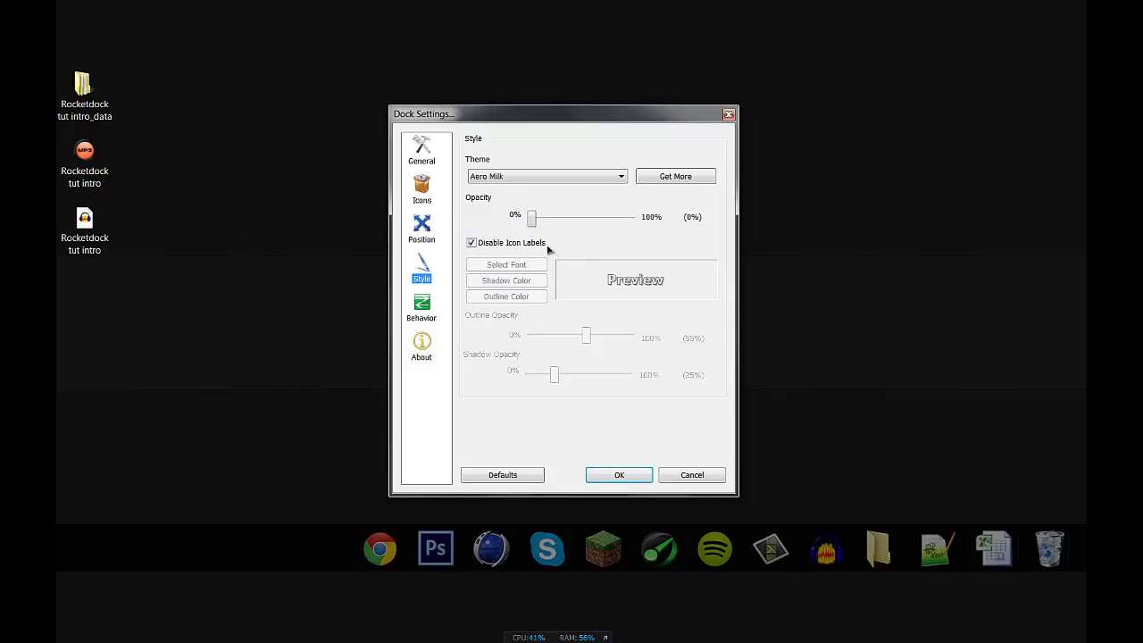
left_click_drag(533, 221, 648, 229)
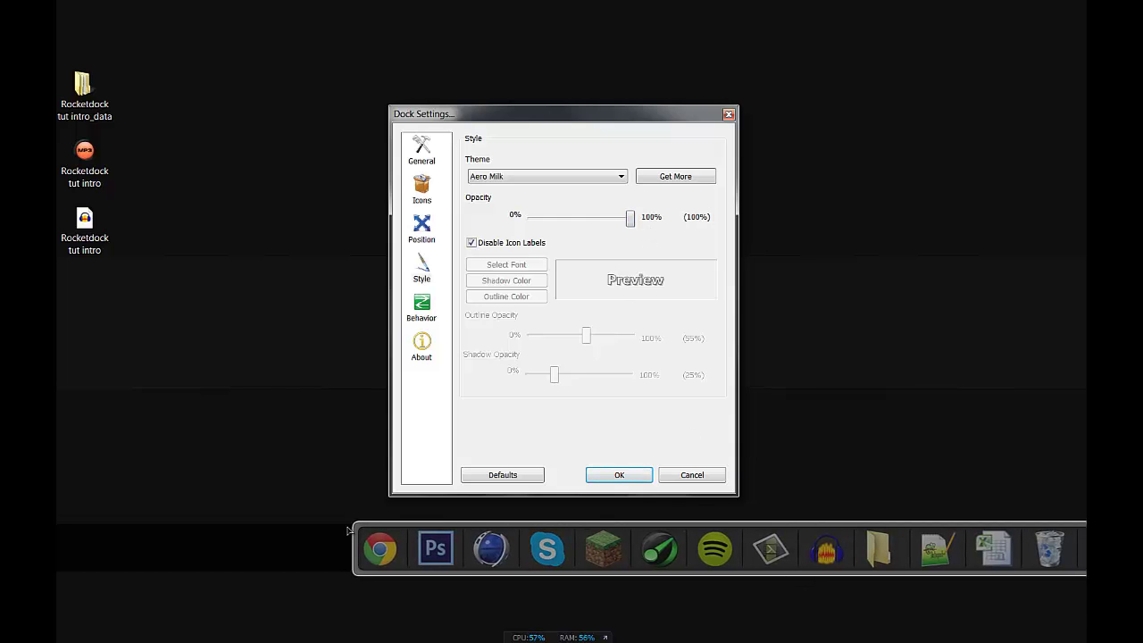
left_click(536, 178)
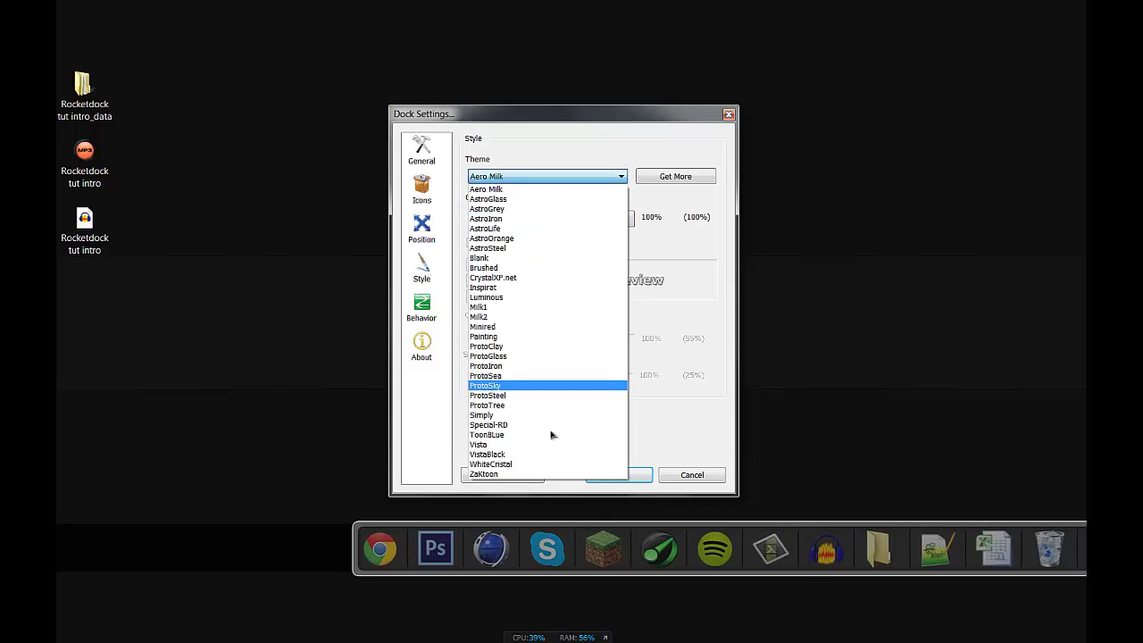
left_click(540, 444)
left_click(530, 178)
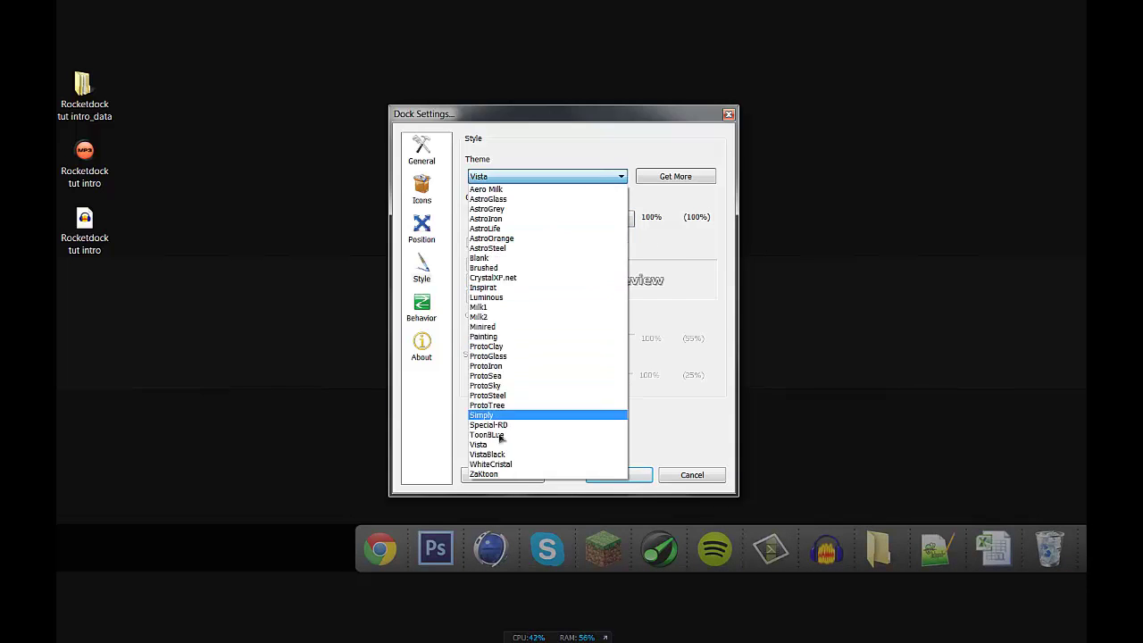
left_click(504, 444)
left_click(524, 176)
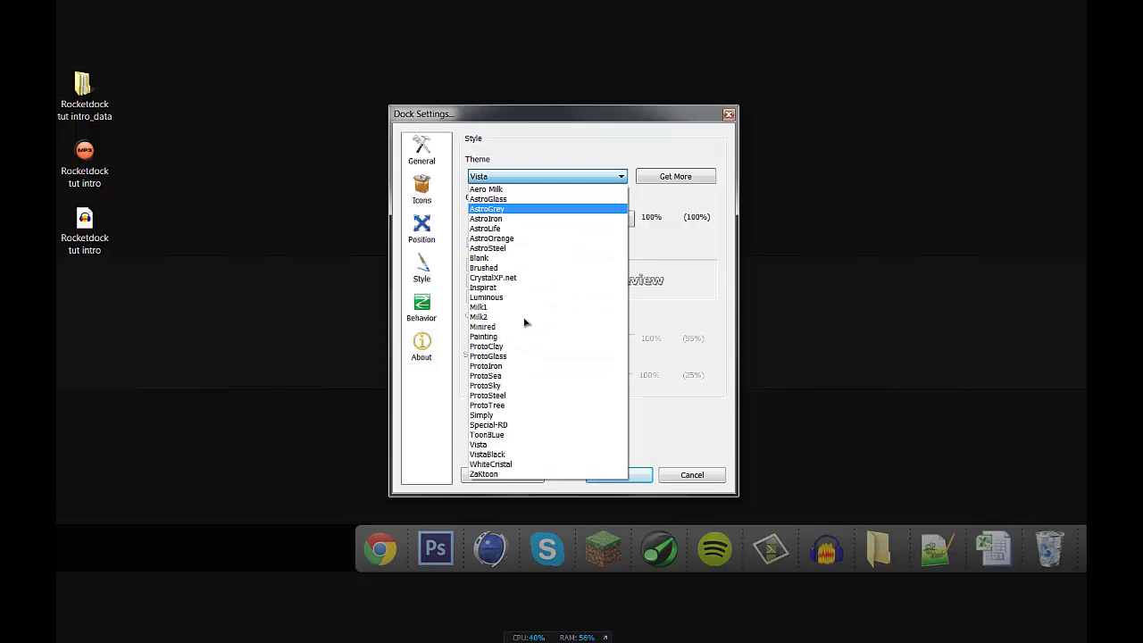
left_click(525, 465)
left_click(522, 175)
left_click(528, 190)
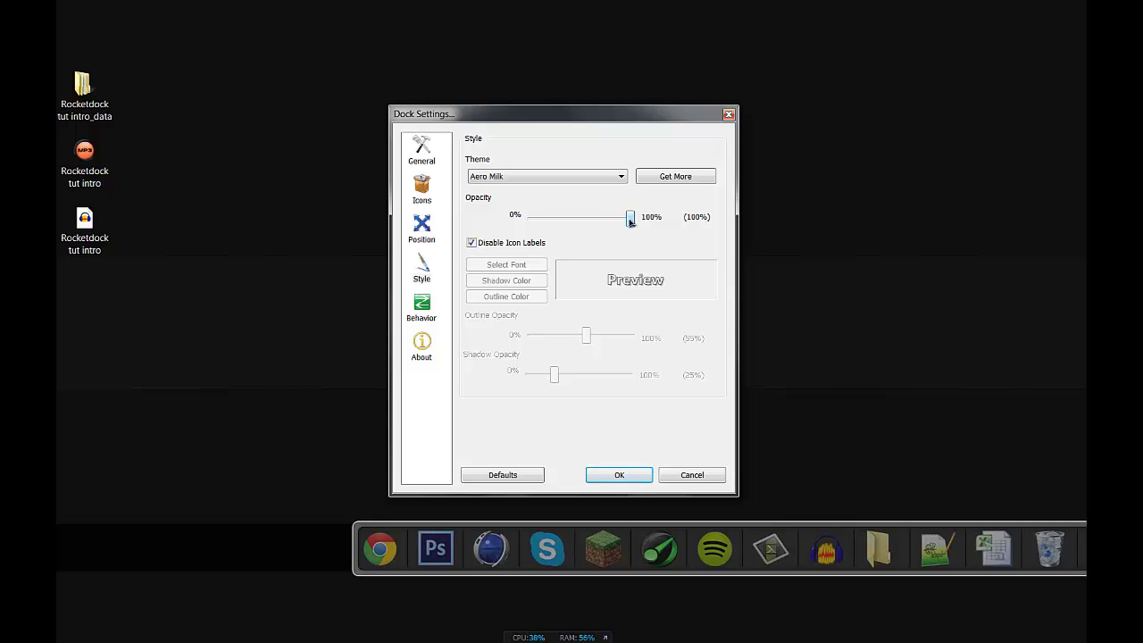
left_click_drag(629, 221, 527, 224)
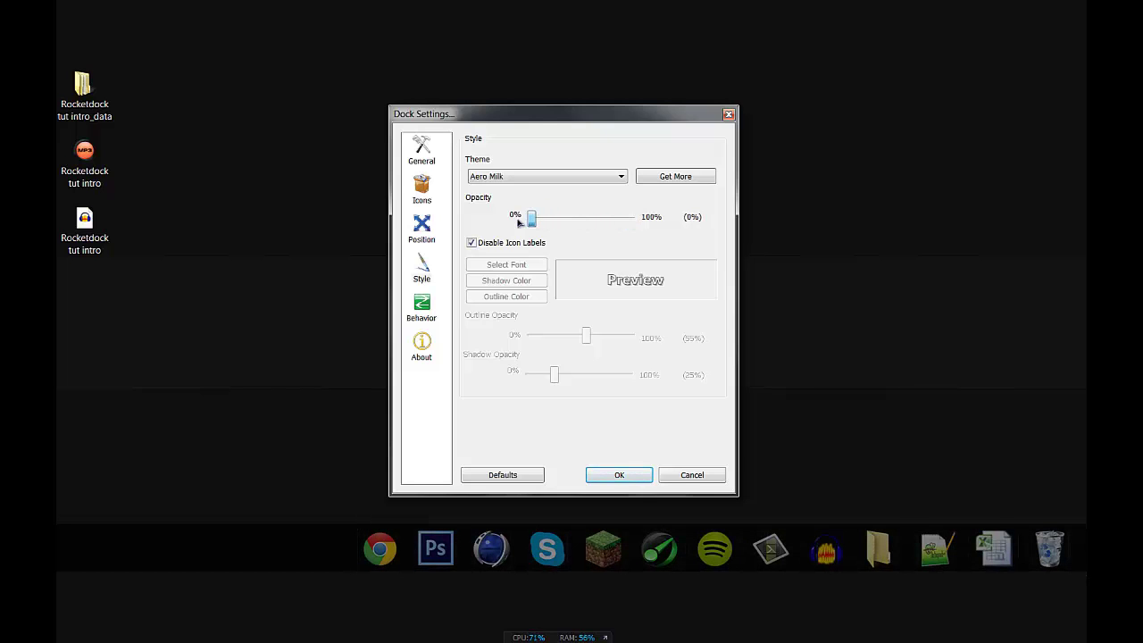
Test no label outline and full shadow opacity, then disable icon labels and show Behavior settings
left_click(470, 242)
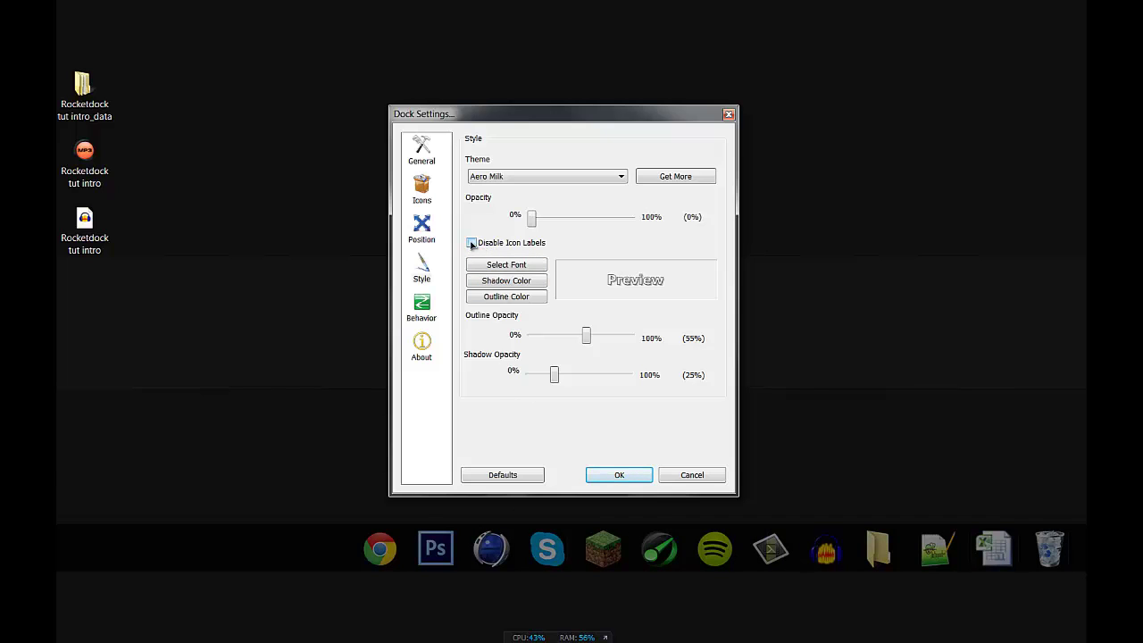
left_click(472, 243)
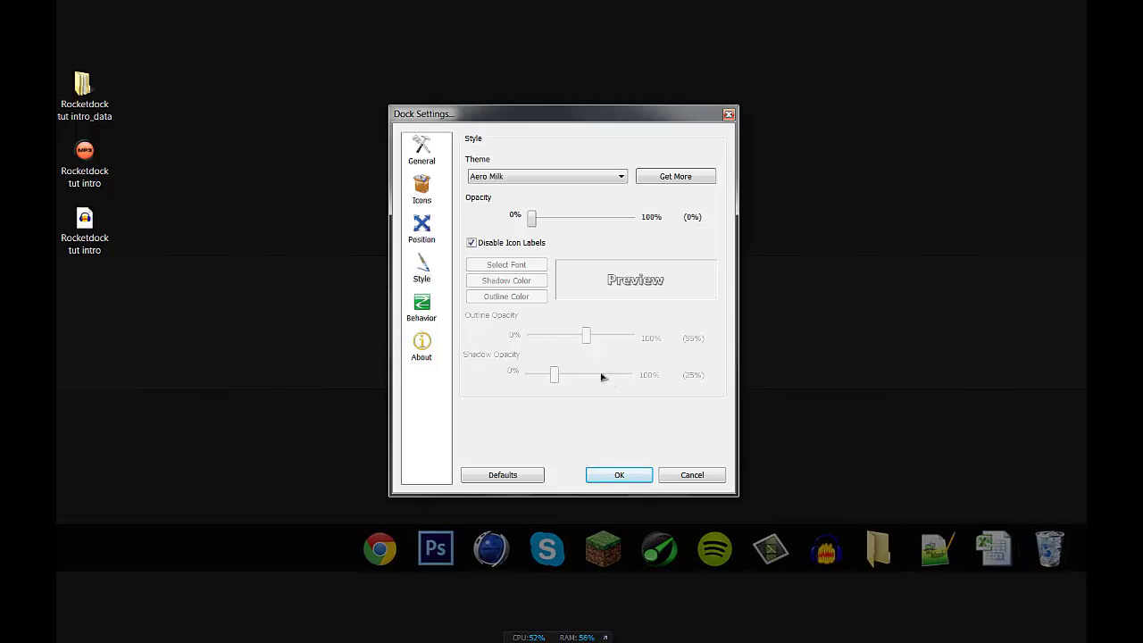
left_click(474, 242)
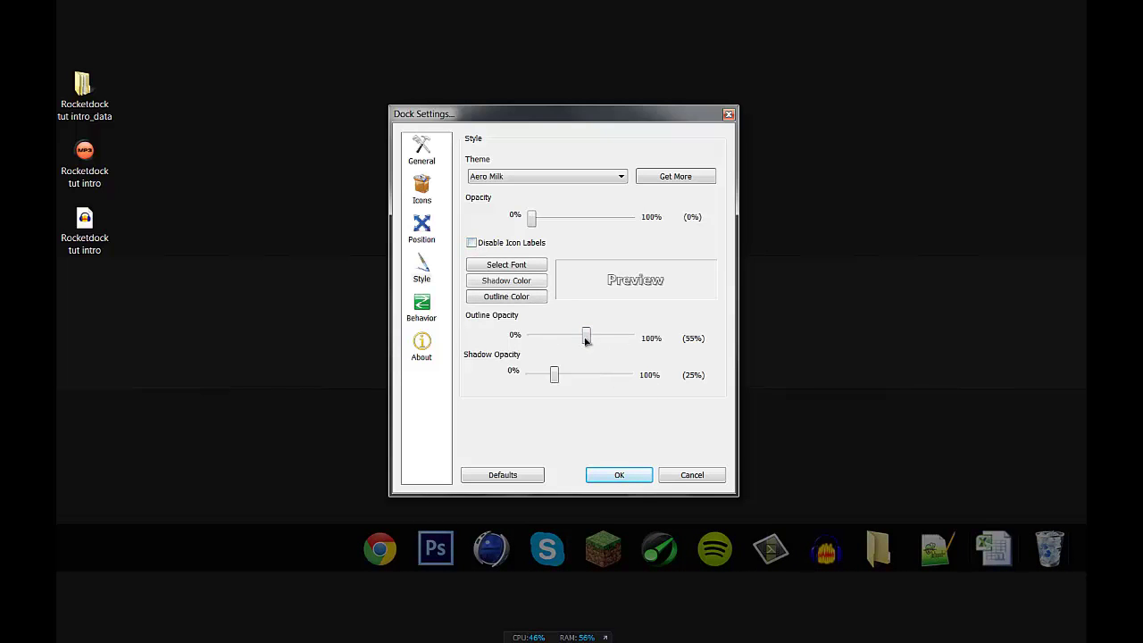
left_click_drag(586, 335, 531, 335)
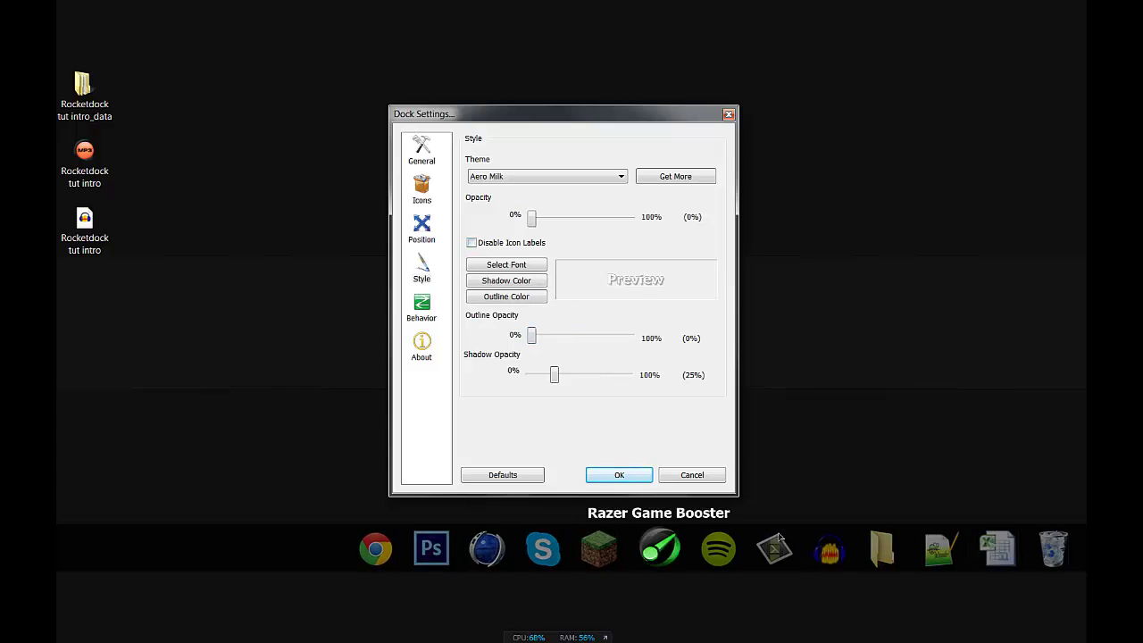
left_click_drag(547, 377, 696, 385)
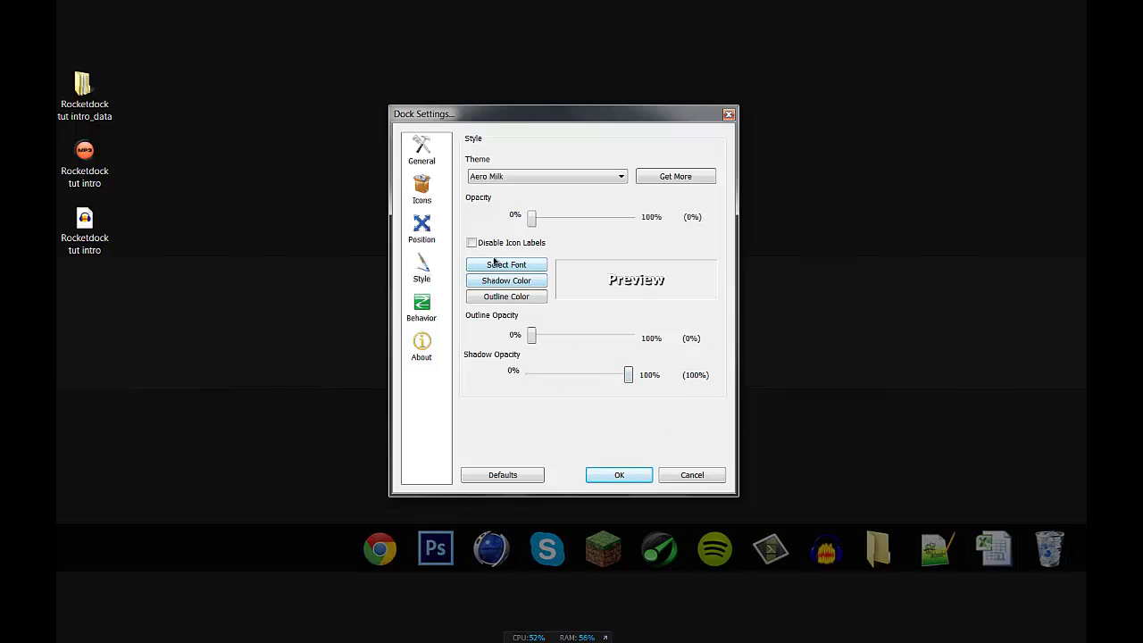
left_click(472, 243)
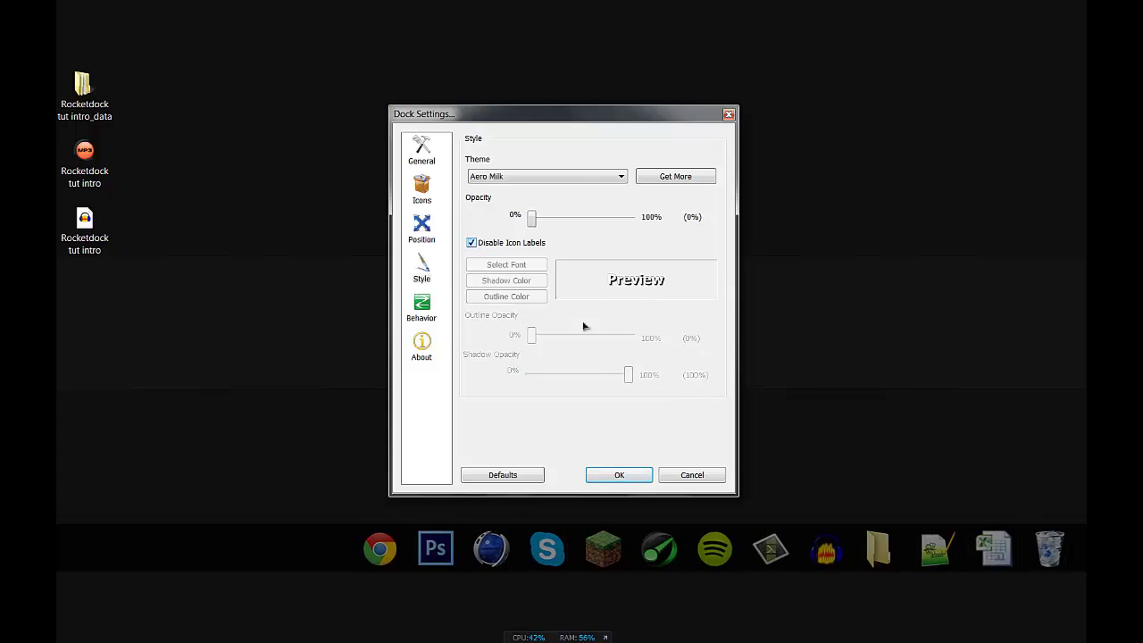
left_click(423, 282)
left_click(423, 311)
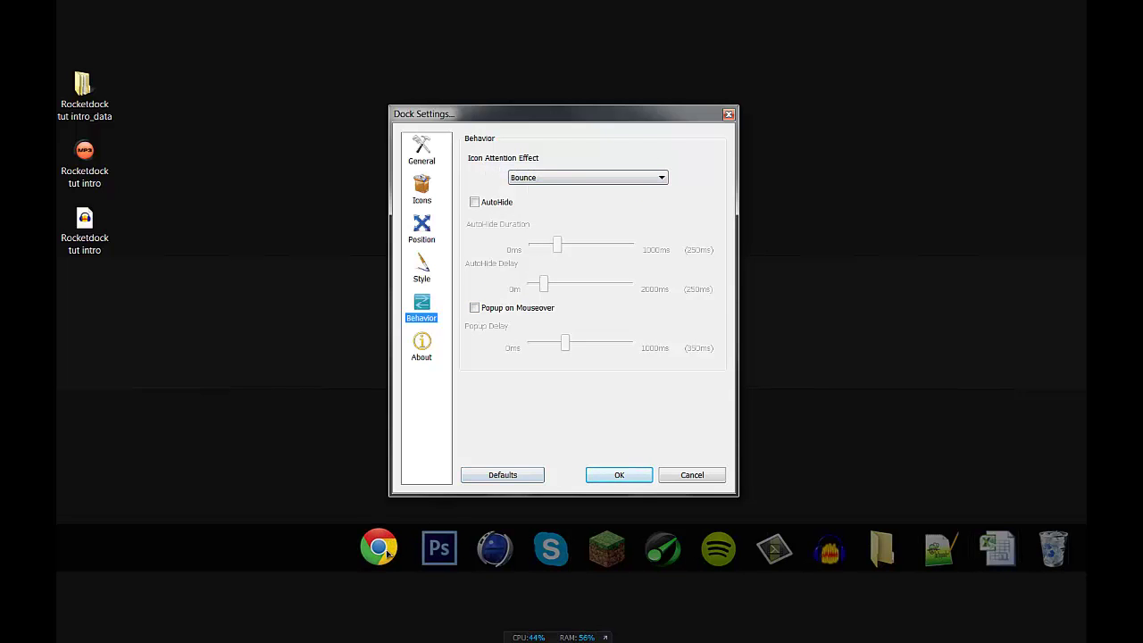
Keep Bounce as the icon attention effect and confirm Dock Settings with OK
left_click(560, 177)
left_click(552, 146)
left_click_drag(562, 120, 609, 90)
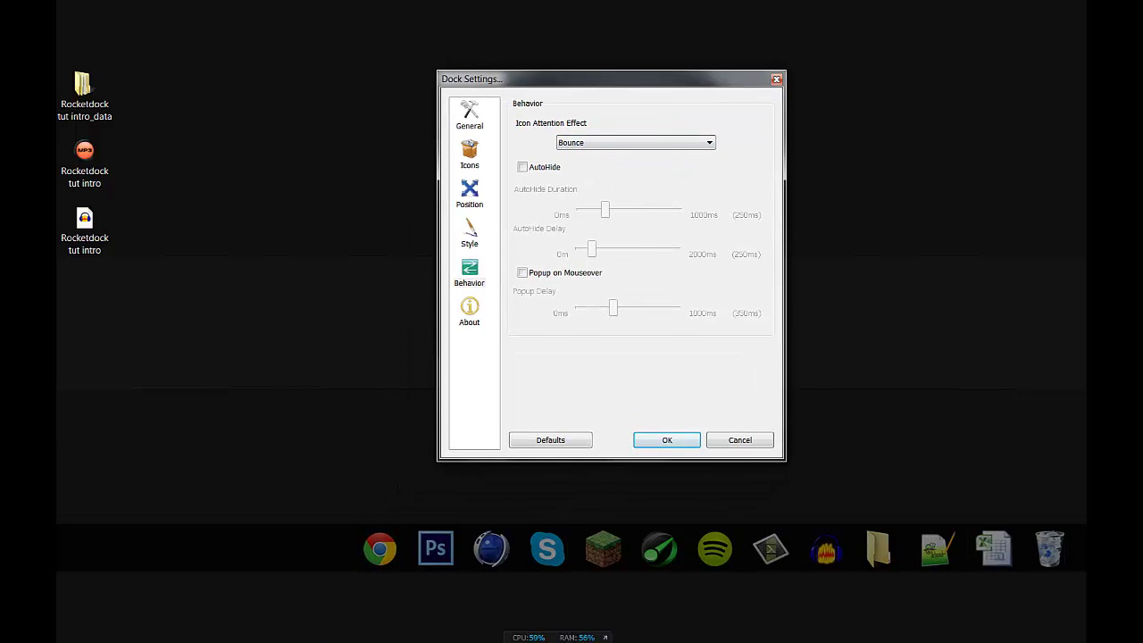
mouse_move(234, 636)
left_click(288, 542)
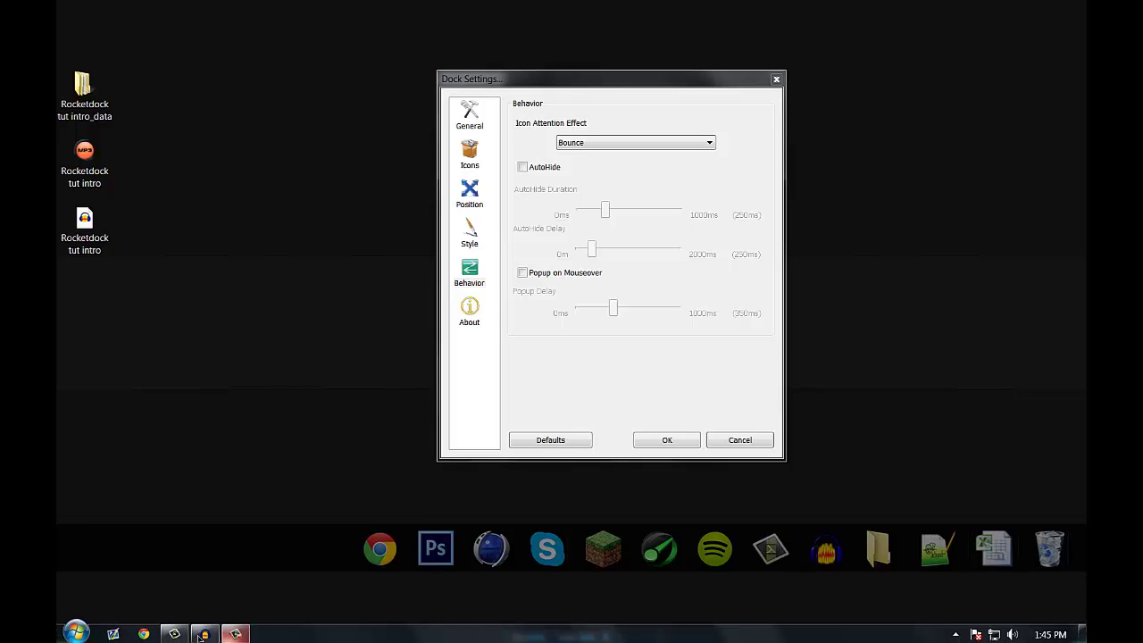
left_click(666, 441)
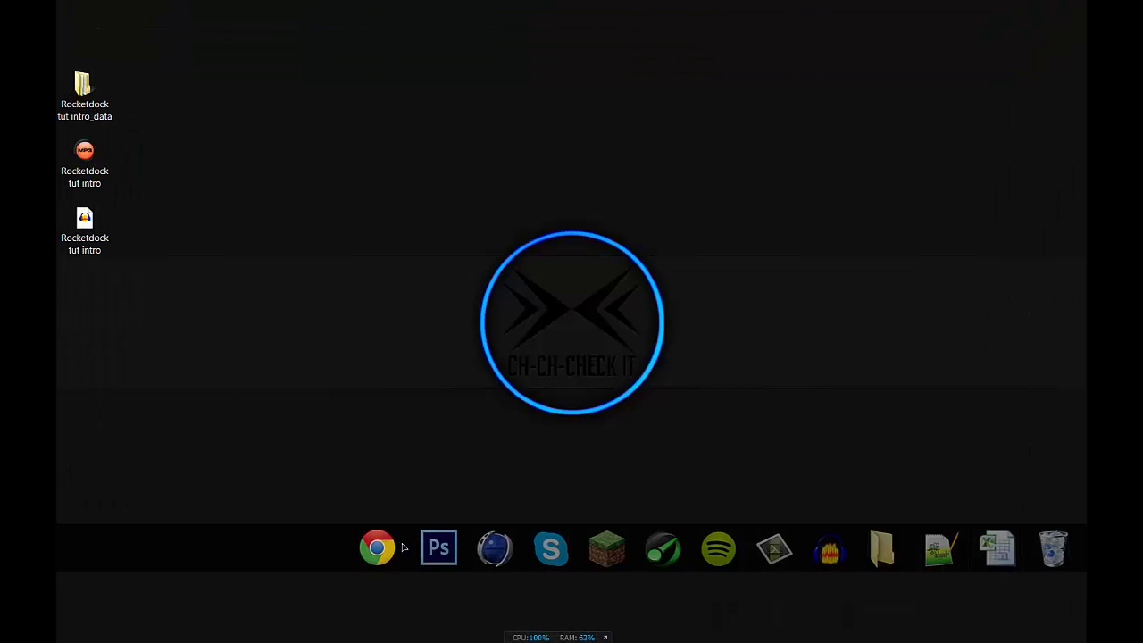
Reopen Dock Settings from the dock, glance at Behavior and About, and show the Position page
right_click(400, 542)
right_click(398, 563)
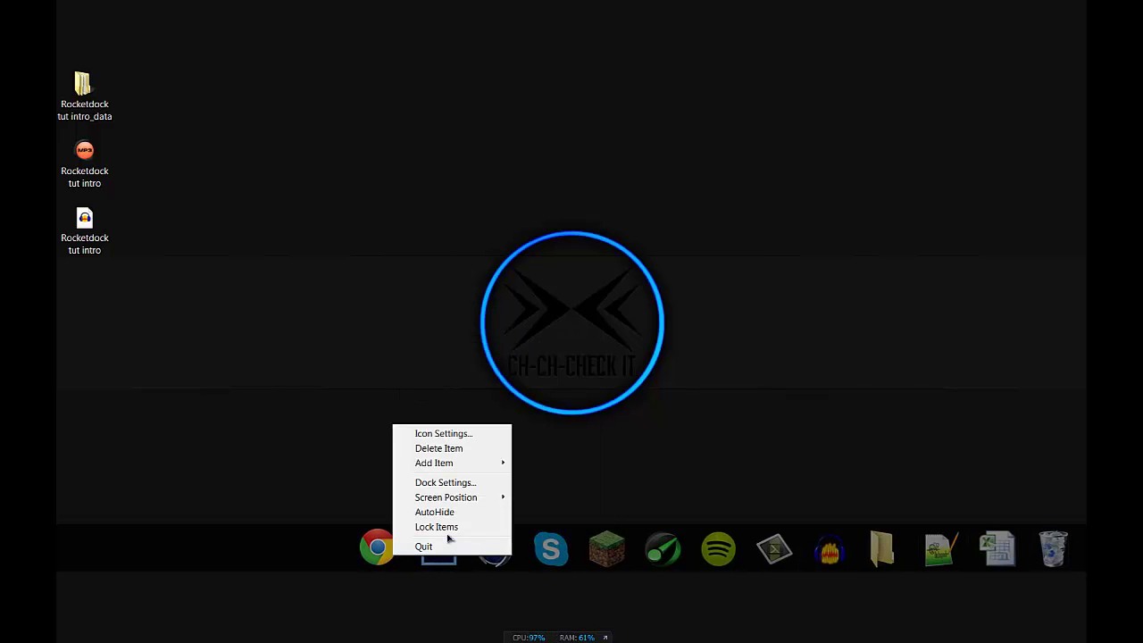
left_click(452, 484)
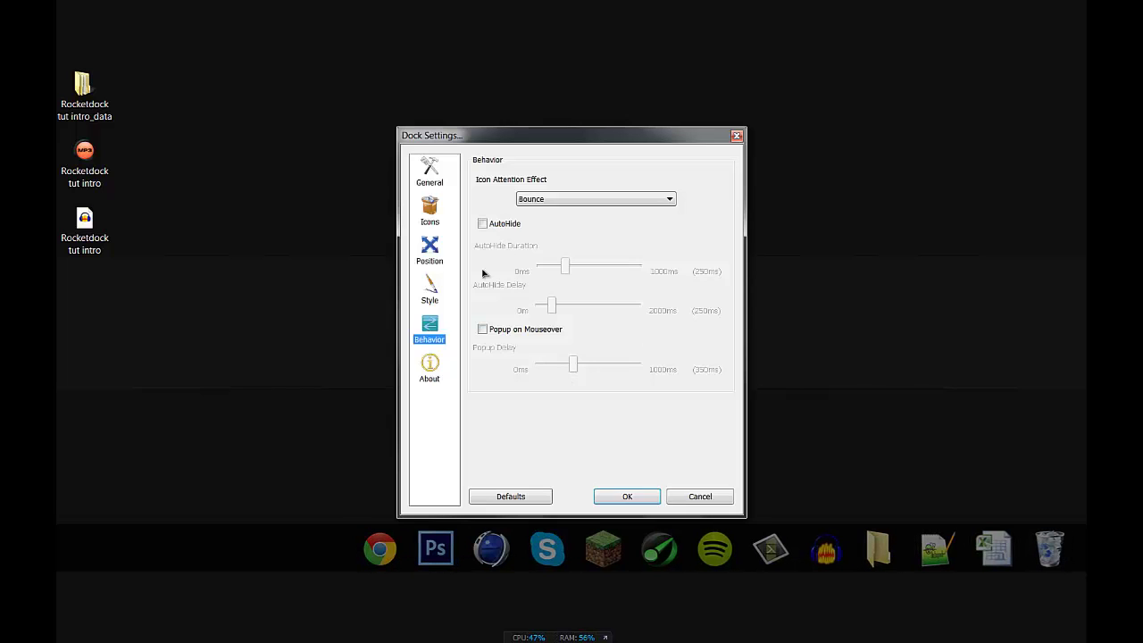
left_click(576, 199)
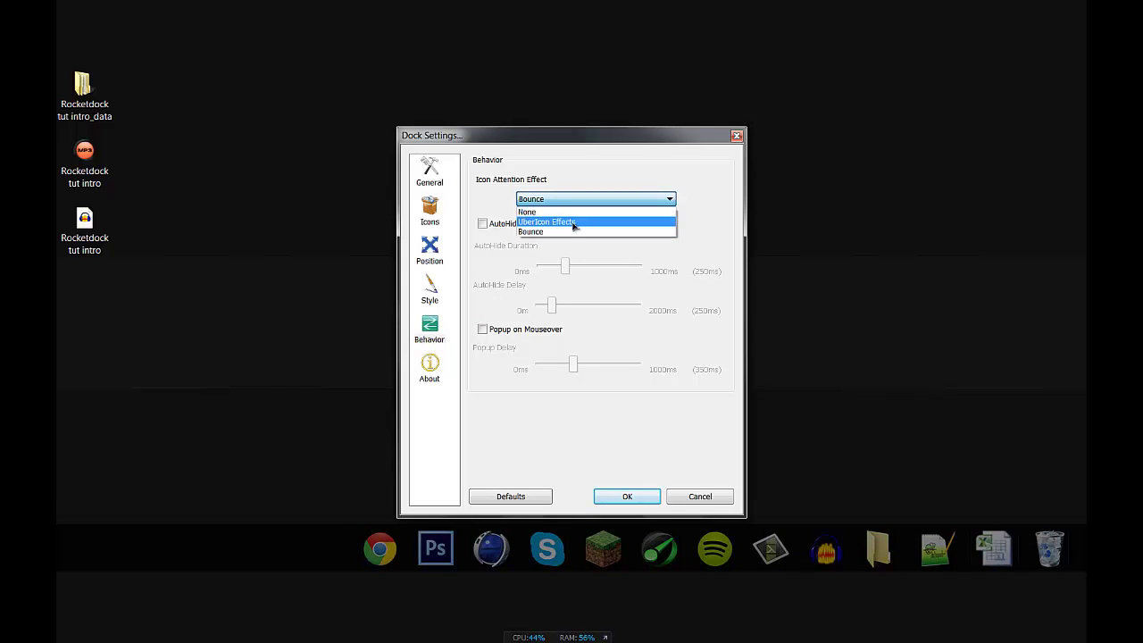
left_click(492, 242)
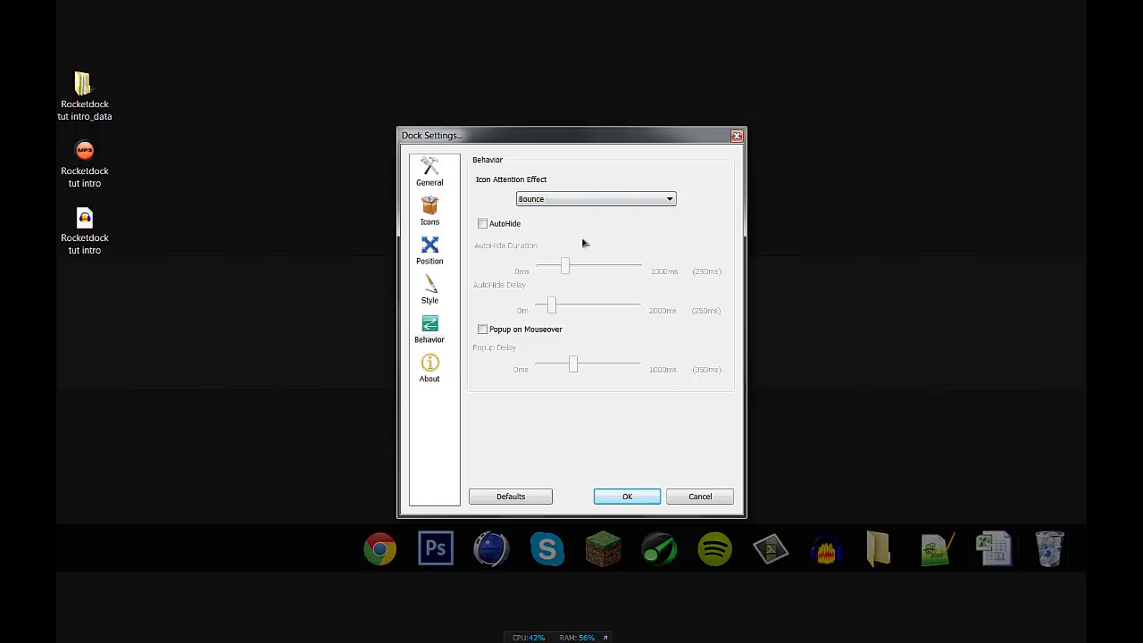
left_click(429, 368)
left_click(426, 339)
left_click(434, 258)
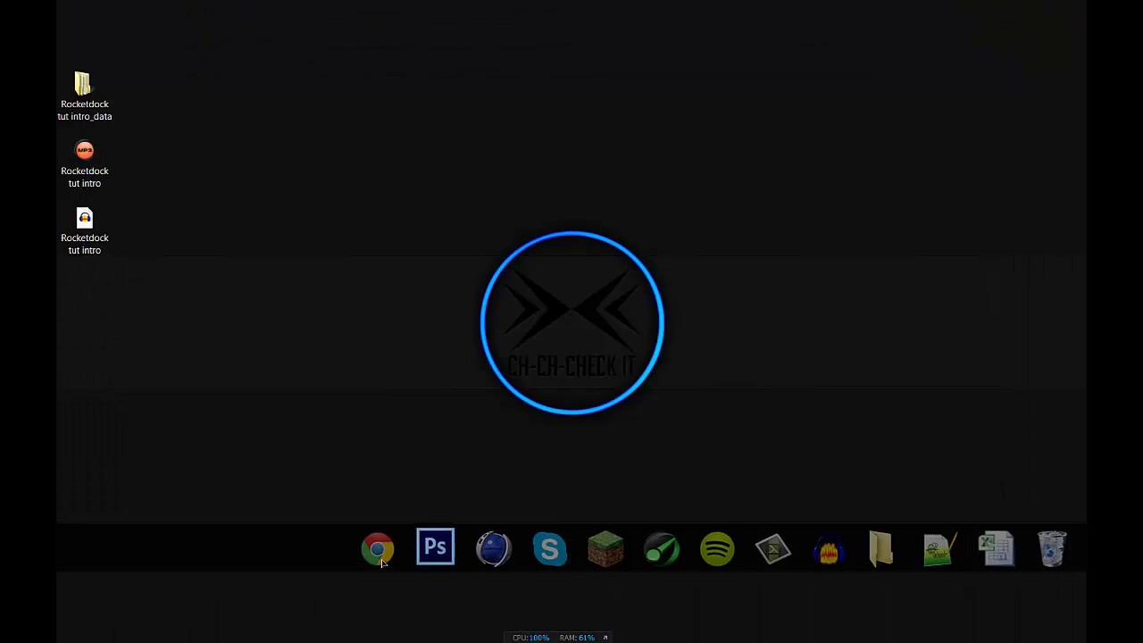
Set the dock layering to Always on top and test it over a Chrome window
right_click(422, 528)
left_click(426, 485)
left_click(559, 274)
left_click(572, 287)
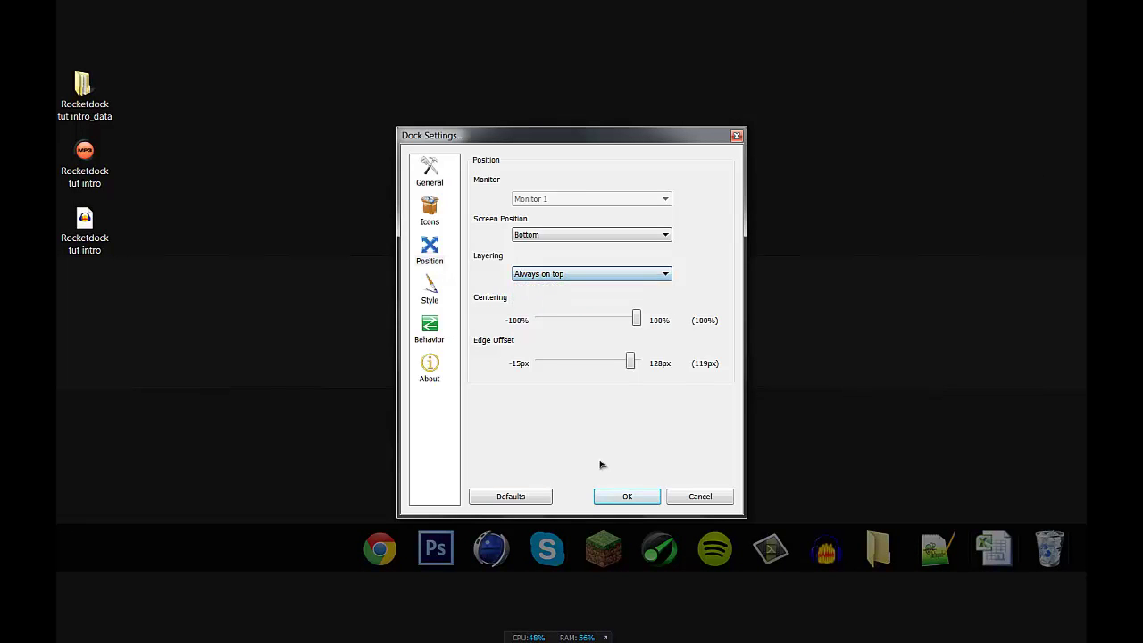
left_click(626, 497)
left_click(384, 551)
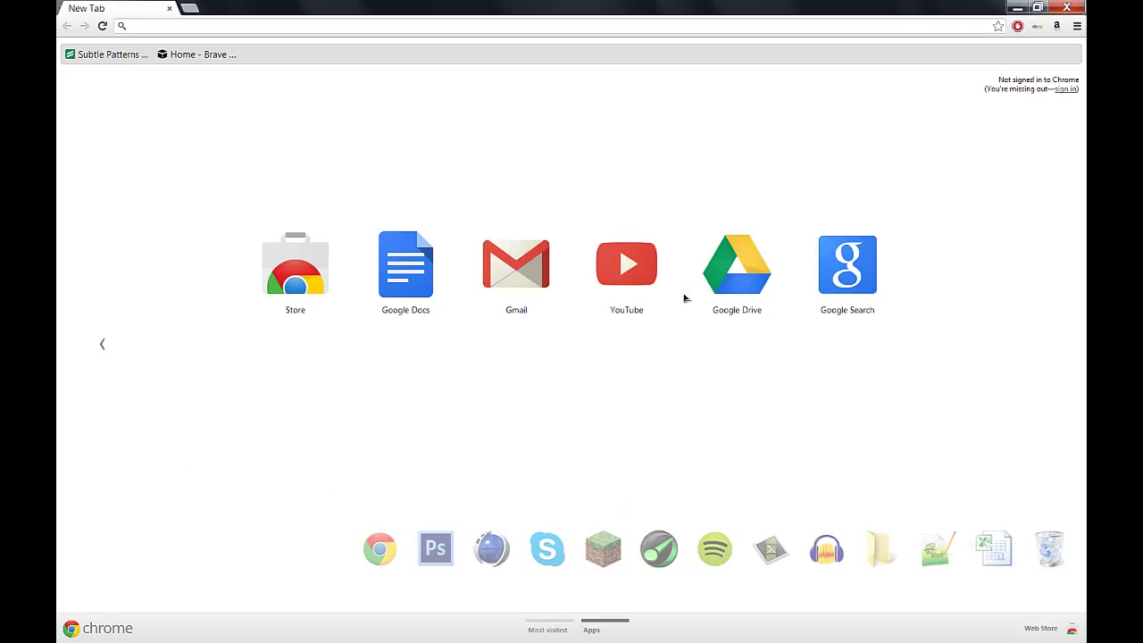
left_click(1067, 7)
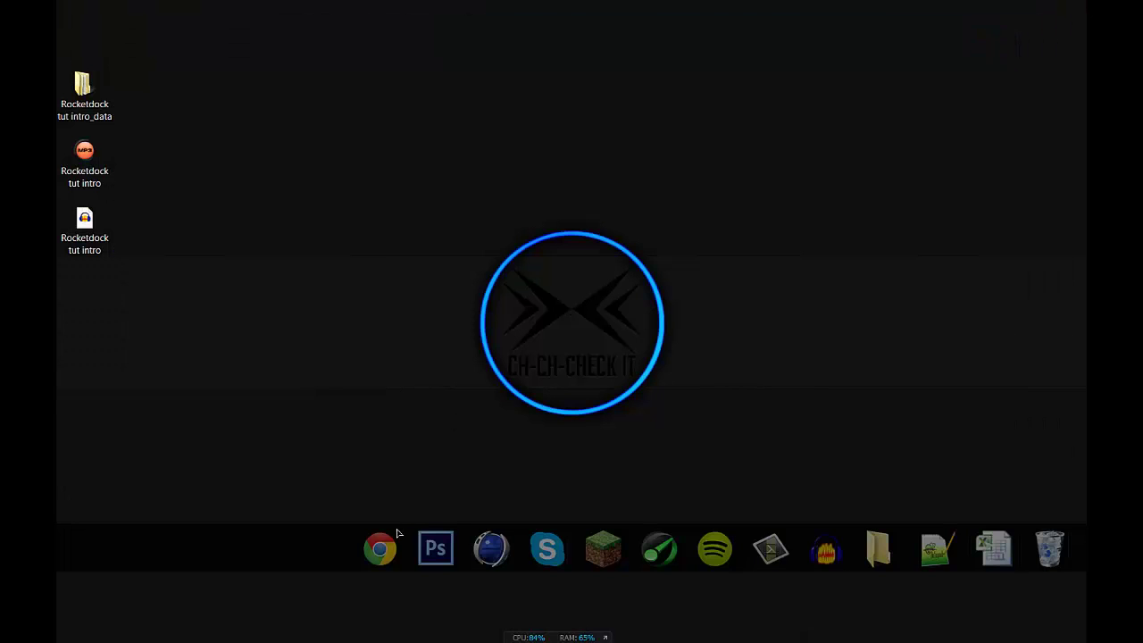
Switch the dock layering back to Always on bottom in Dock Settings
right_click(402, 544)
right_click(373, 547)
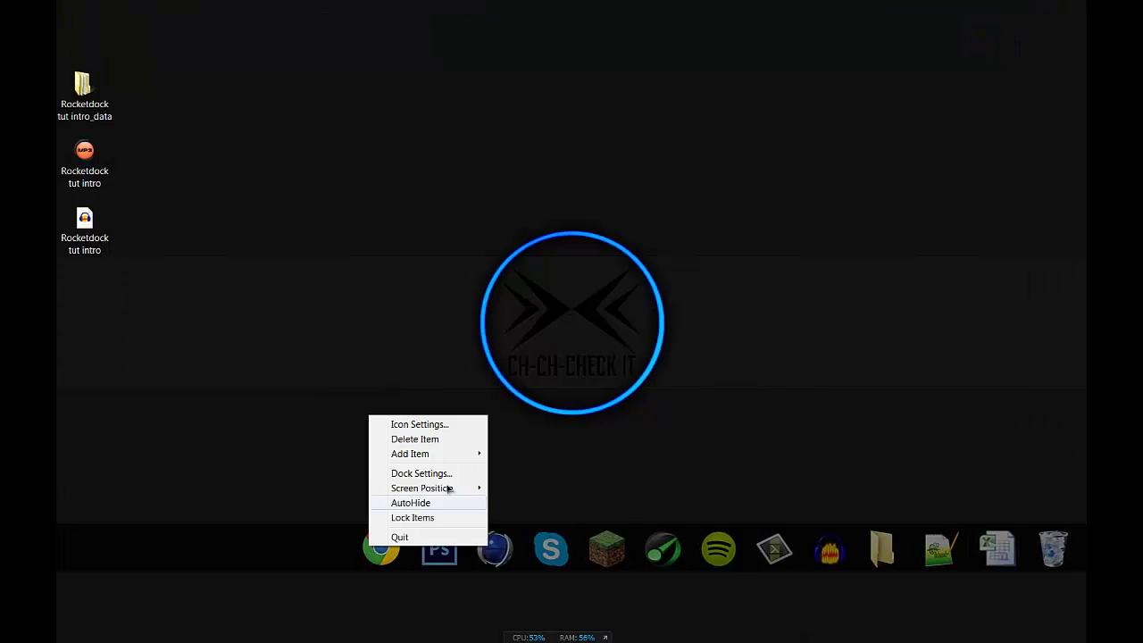
left_click(422, 474)
left_click(554, 277)
left_click(569, 307)
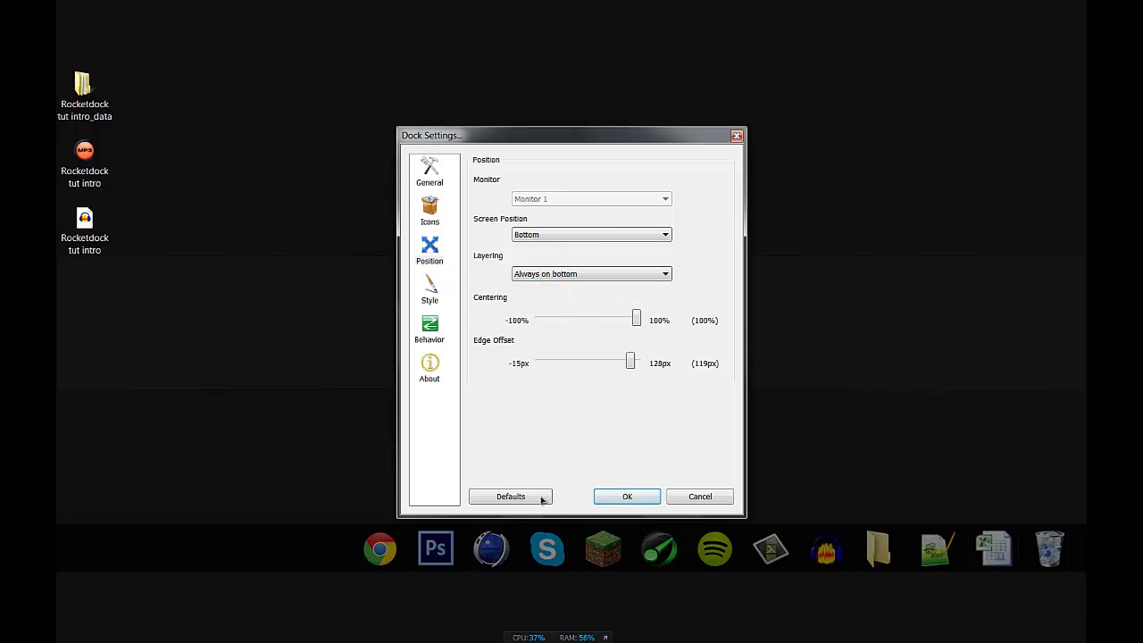
left_click(631, 497)
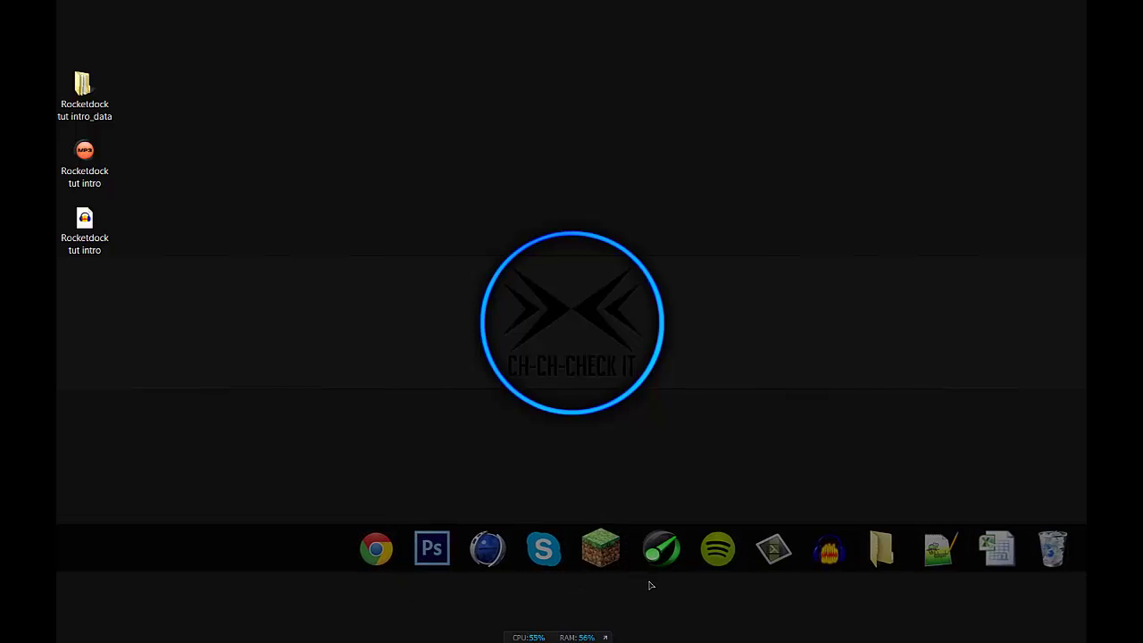
Set the dock style opacity to about 45%, then delete the blank spacer between globe and Skype
right_click(400, 545)
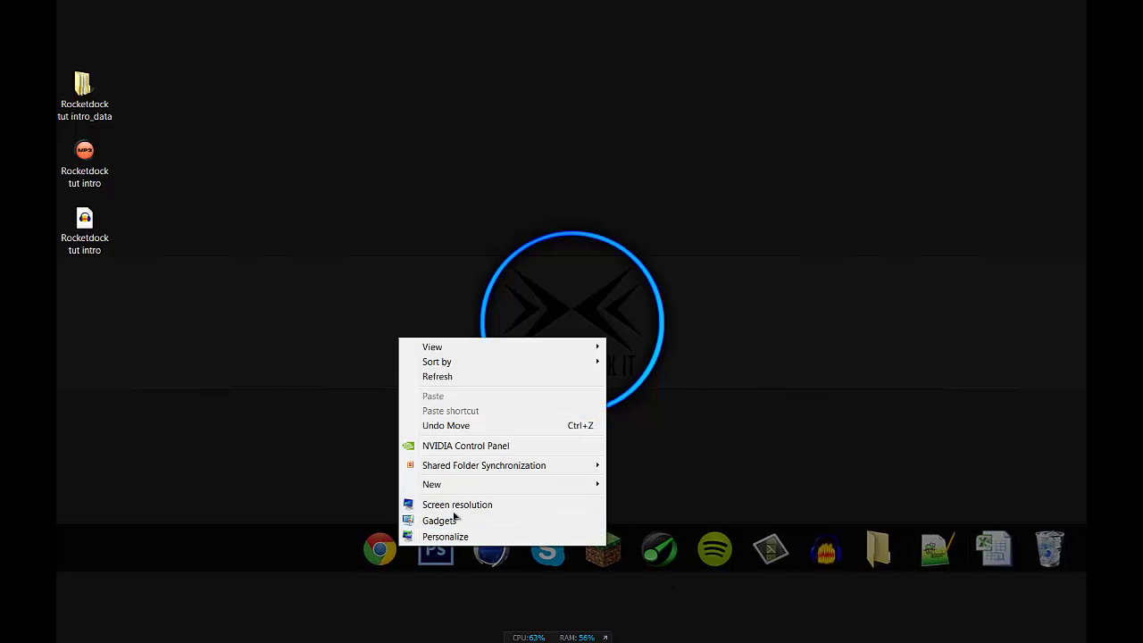
right_click(382, 541)
left_click(431, 465)
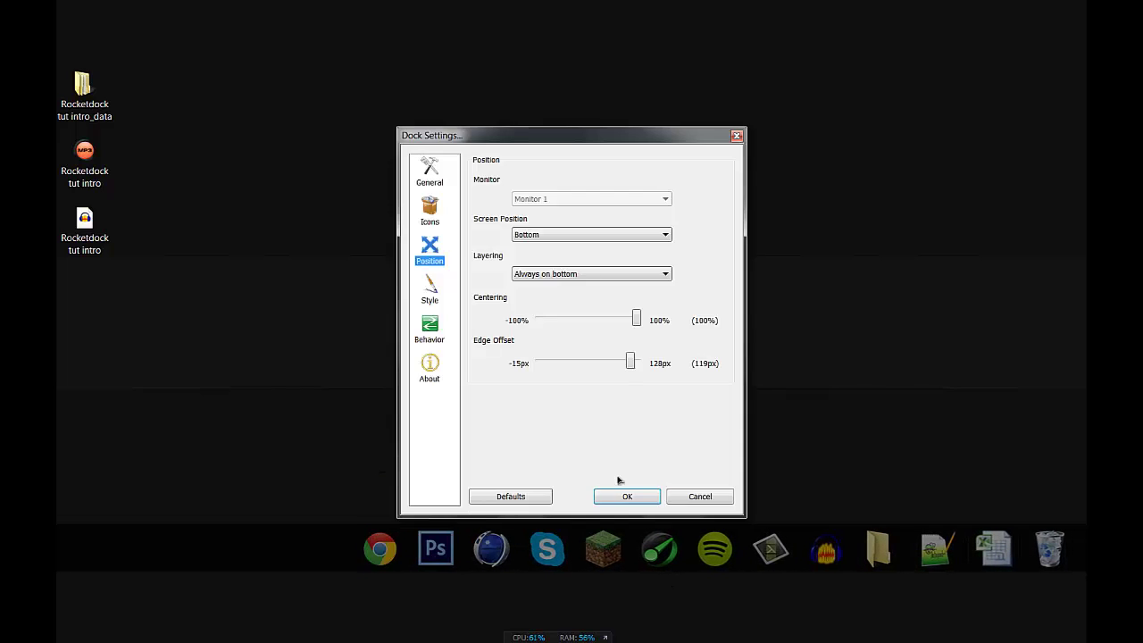
left_click(432, 295)
left_click_drag(540, 242, 580, 242)
left_click(628, 496)
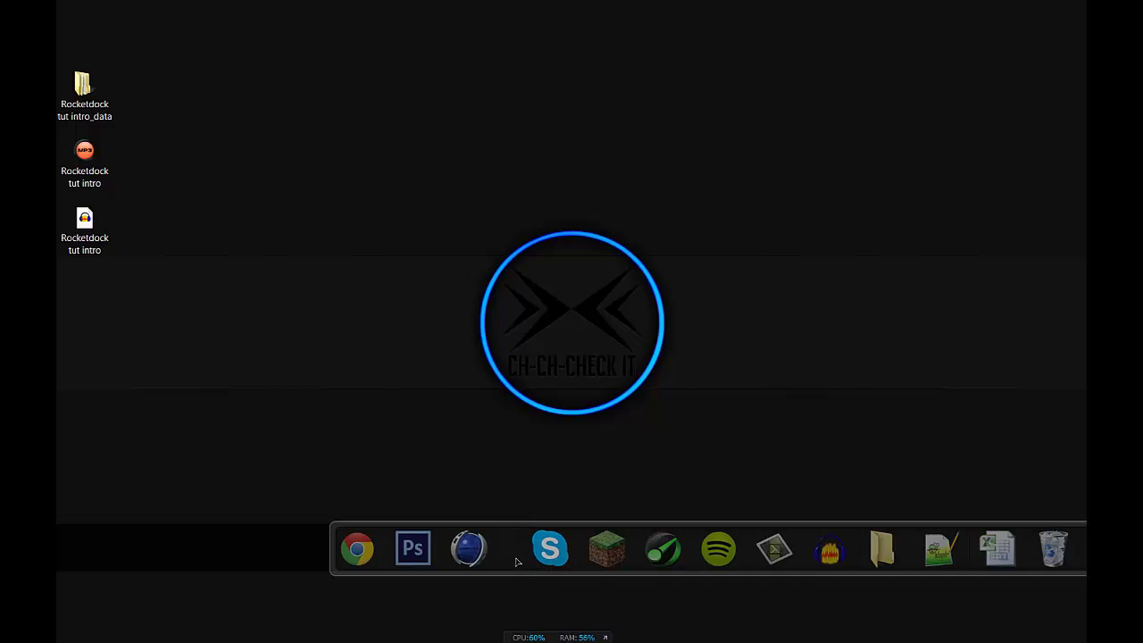
right_click(518, 561)
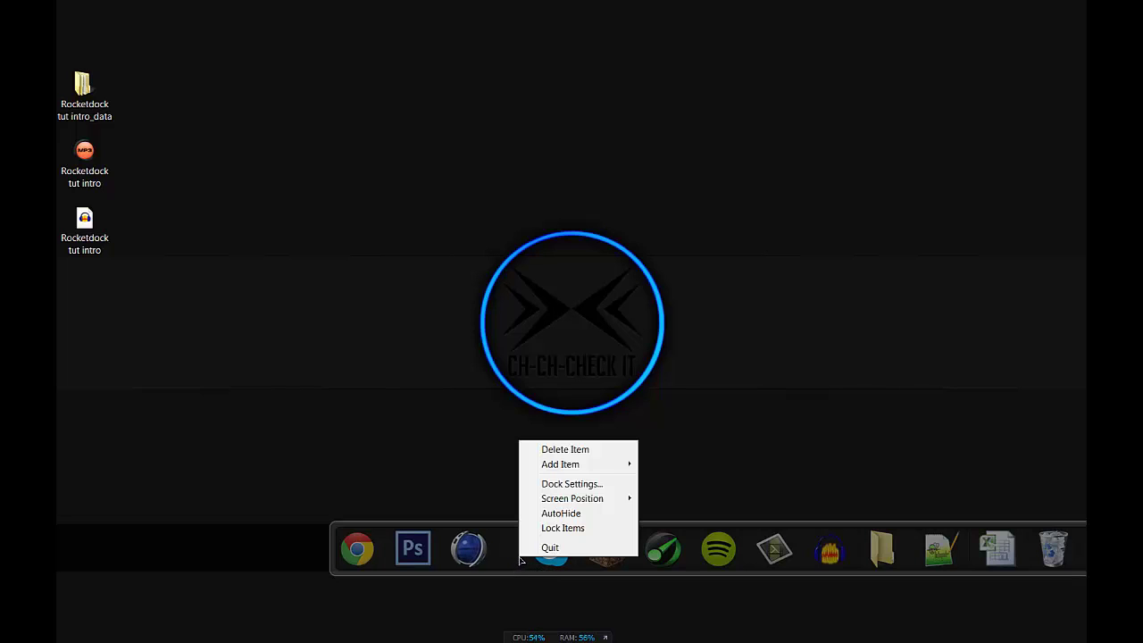
left_click(564, 452)
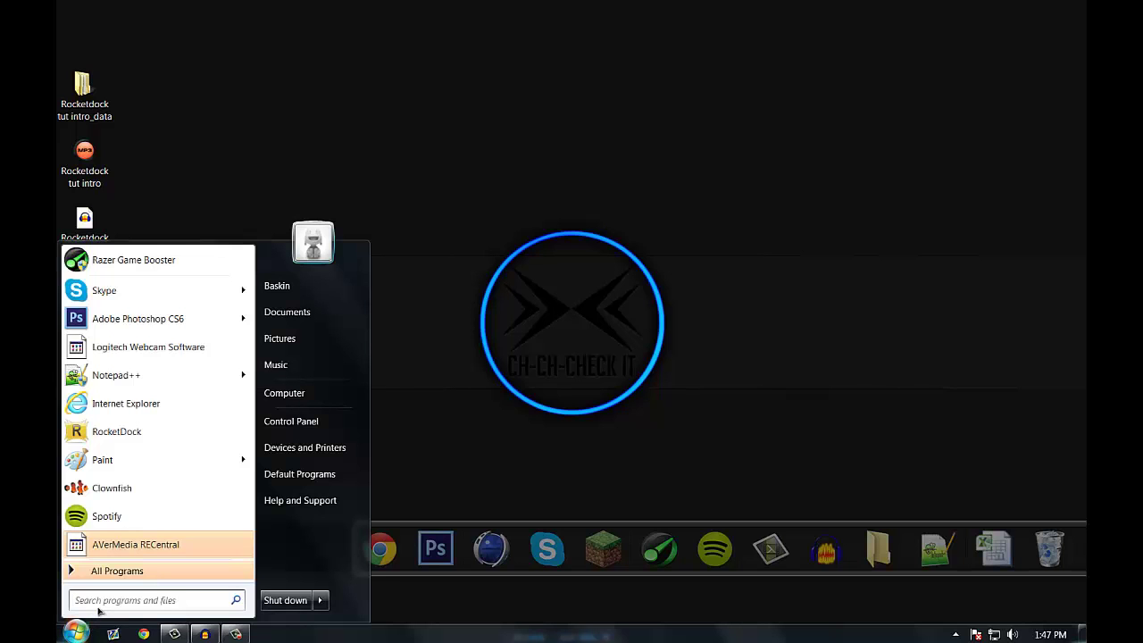
Drag Paint from the Start menu onto the dock between Skype and Minecraft
left_click(98, 602)
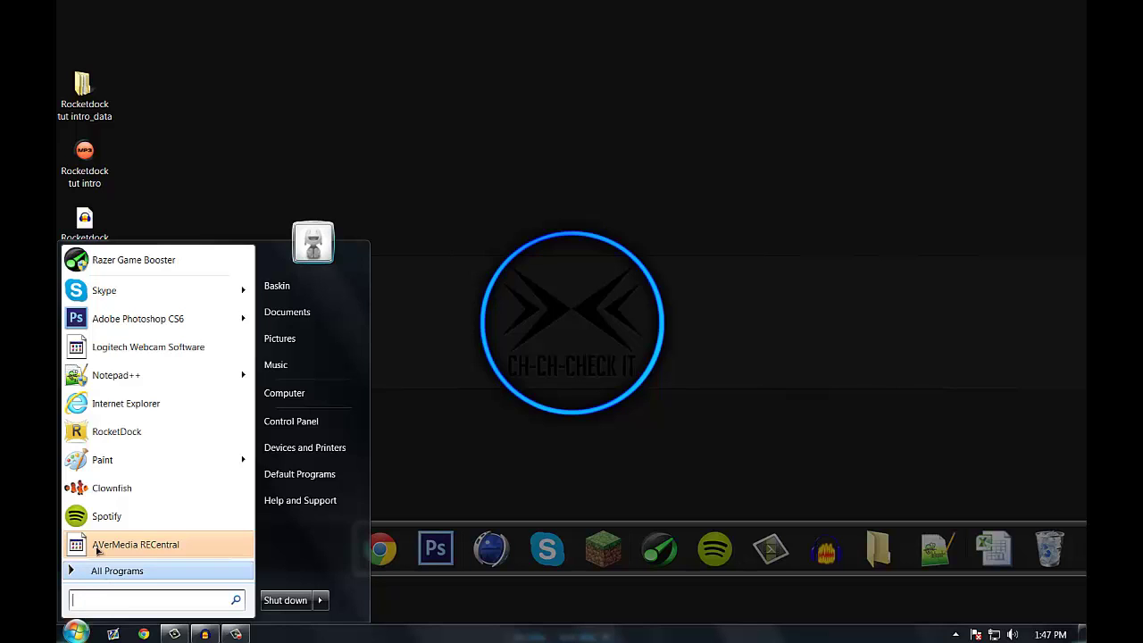
mouse_move(97, 466)
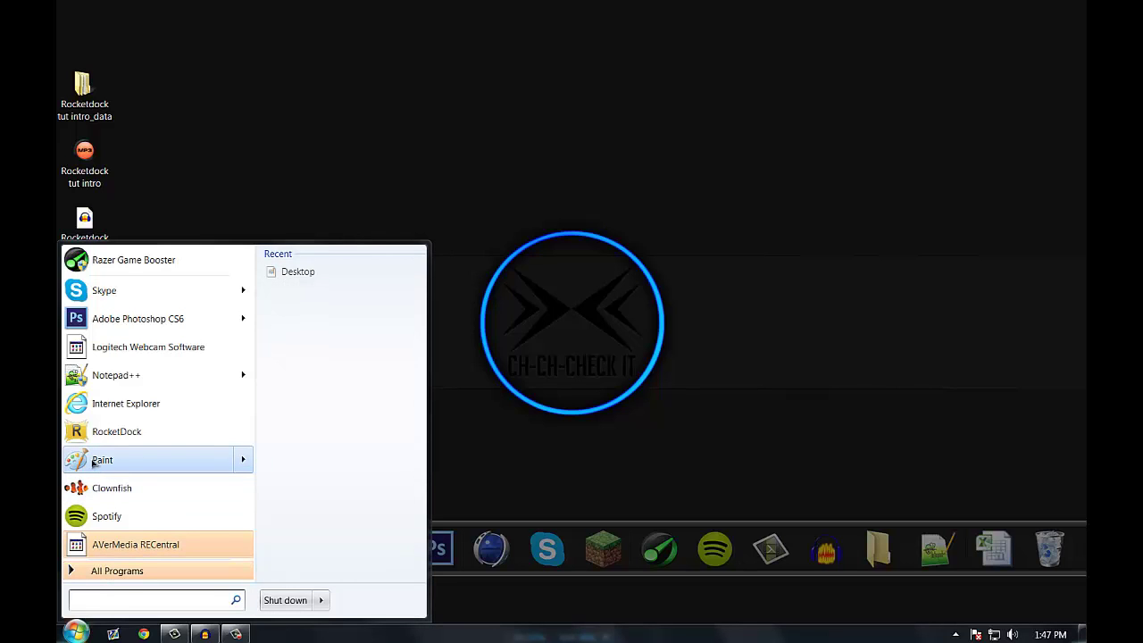
mouse_move(96, 465)
left_mouse_down()
mouse_move(453, 477)
mouse_move(574, 503)
mouse_move(600, 539)
mouse_move(566, 557)
left_mouse_up()
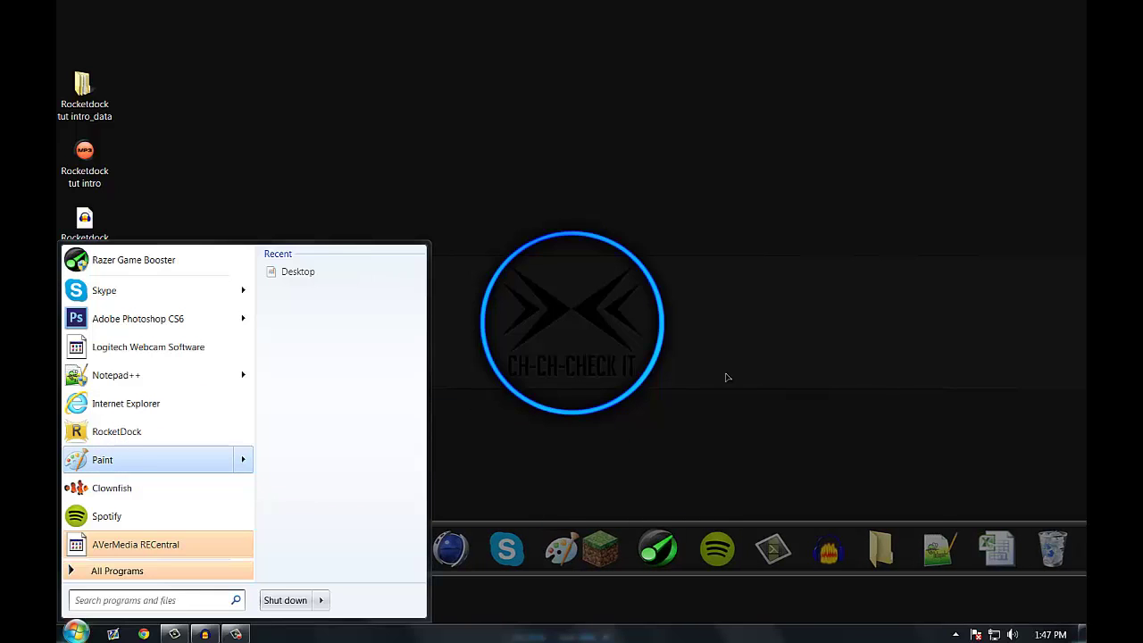